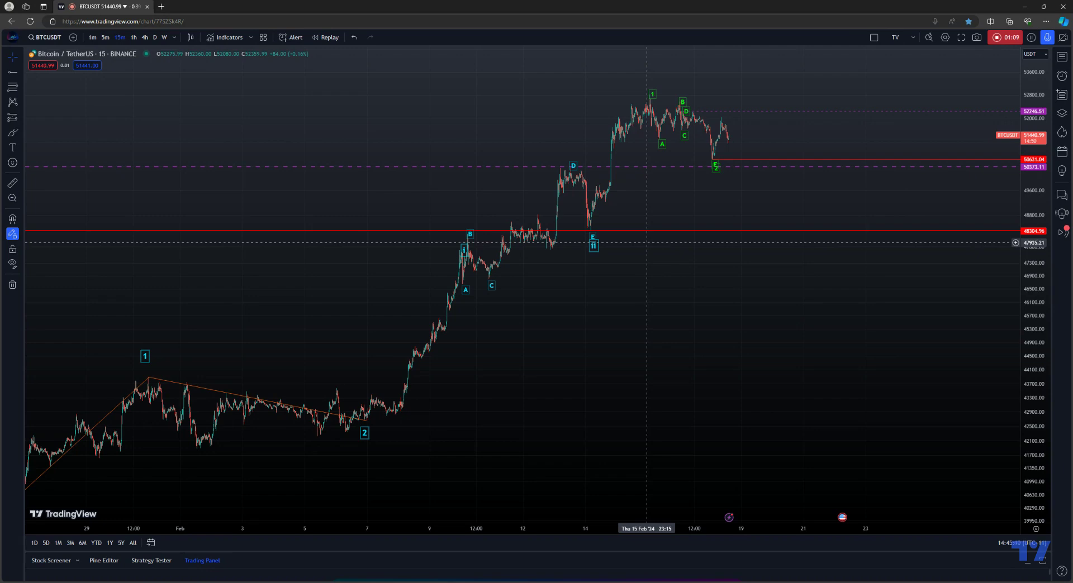
- Set the cyan C label aside below the price and move the cyan A label to the low late on 10 Feb
left_click_drag(653, 398, 868, 419)
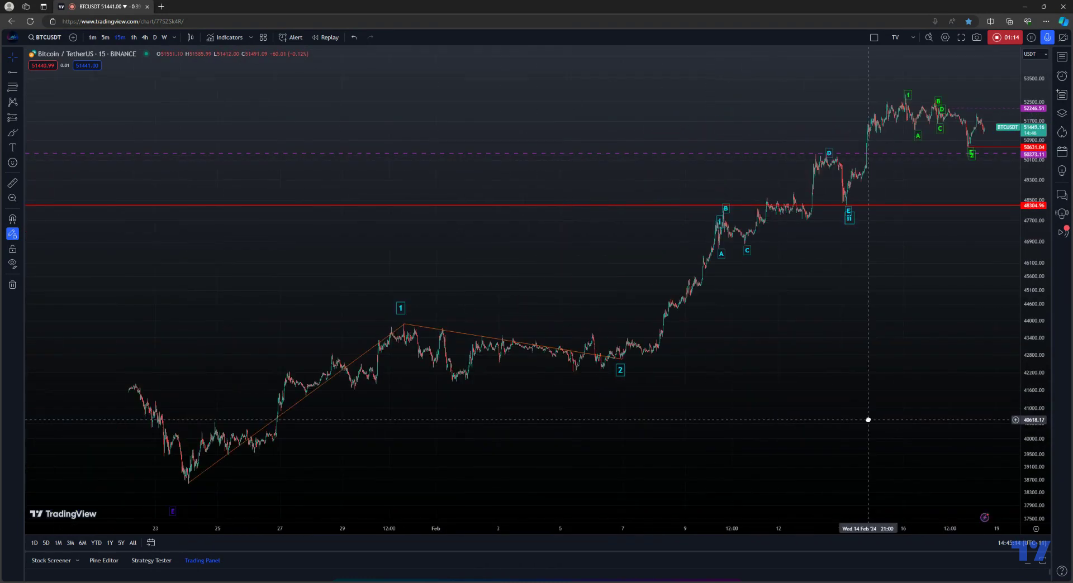
scroll(773, 419, "up", 5)
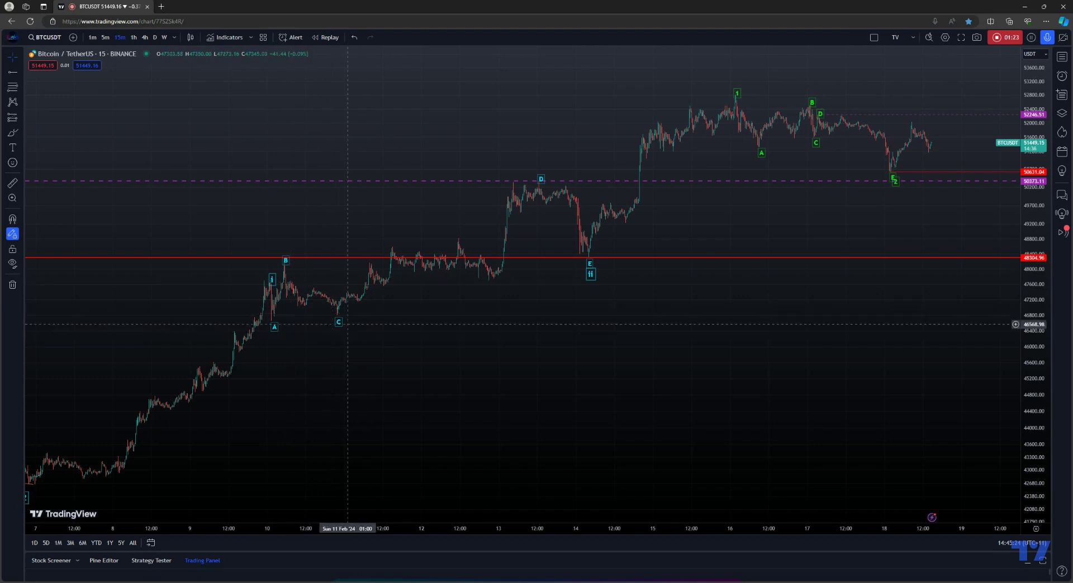
left_click_drag(356, 333, 383, 354)
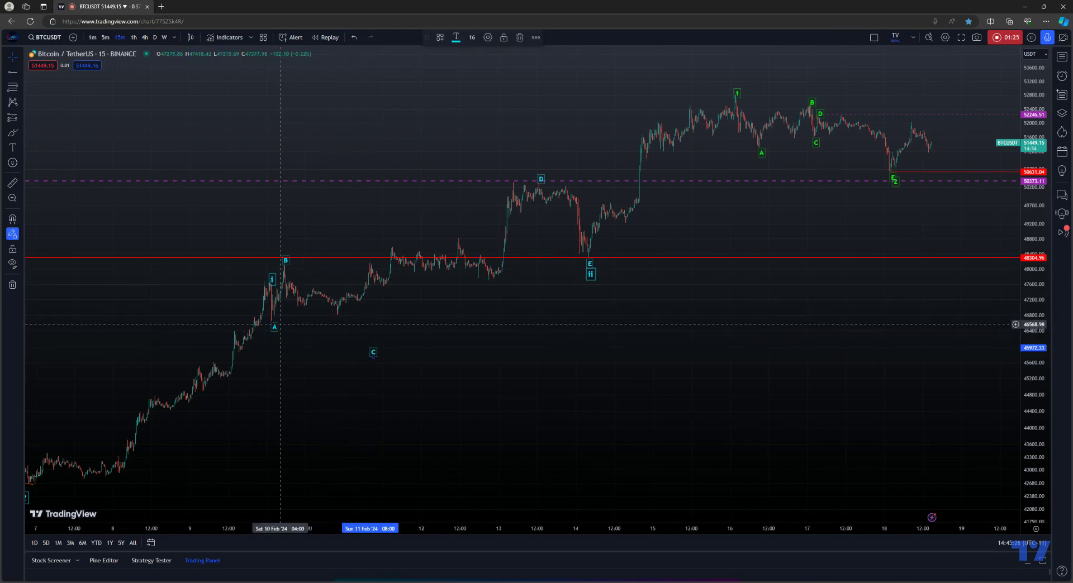
left_click_drag(324, 328, 343, 327)
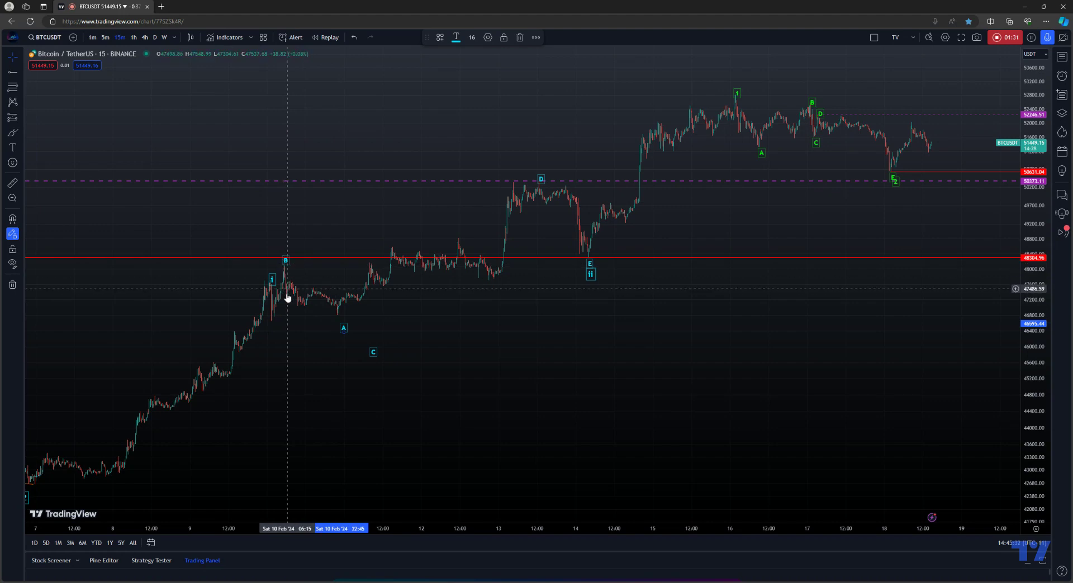
left_click_drag(344, 330, 340, 326)
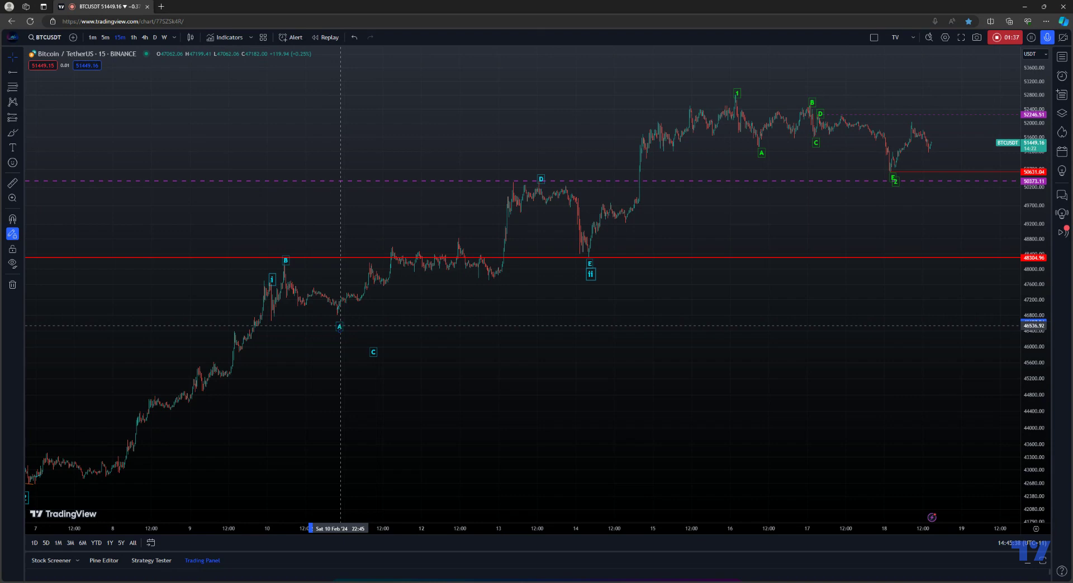
left_click_drag(340, 327, 337, 326)
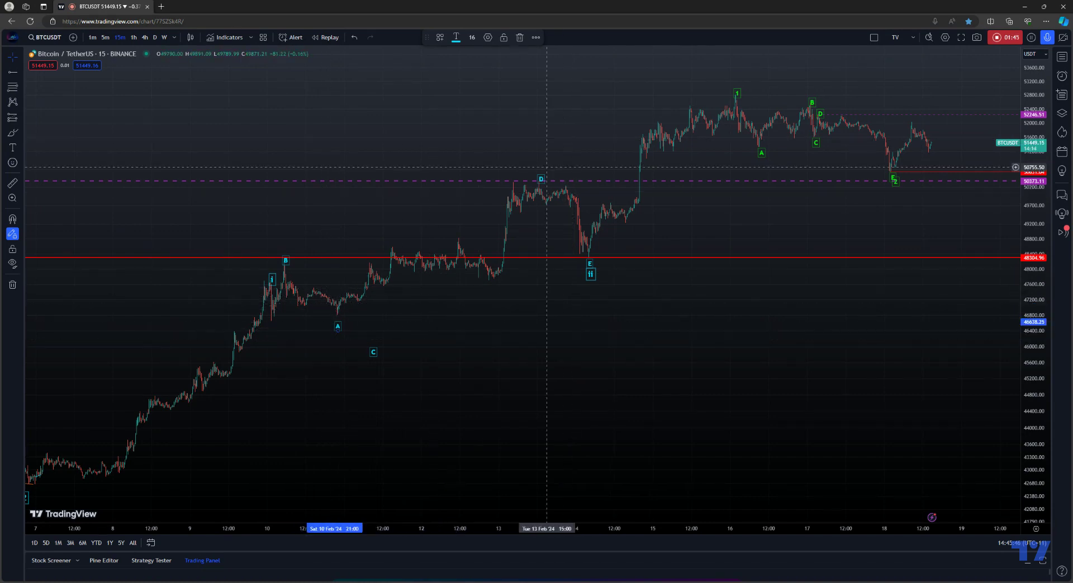
- Move the cyan B label above the 13 Feb peak and park the cyan D, E and ii labels clear of the price
left_click_drag(541, 179, 932, 76)
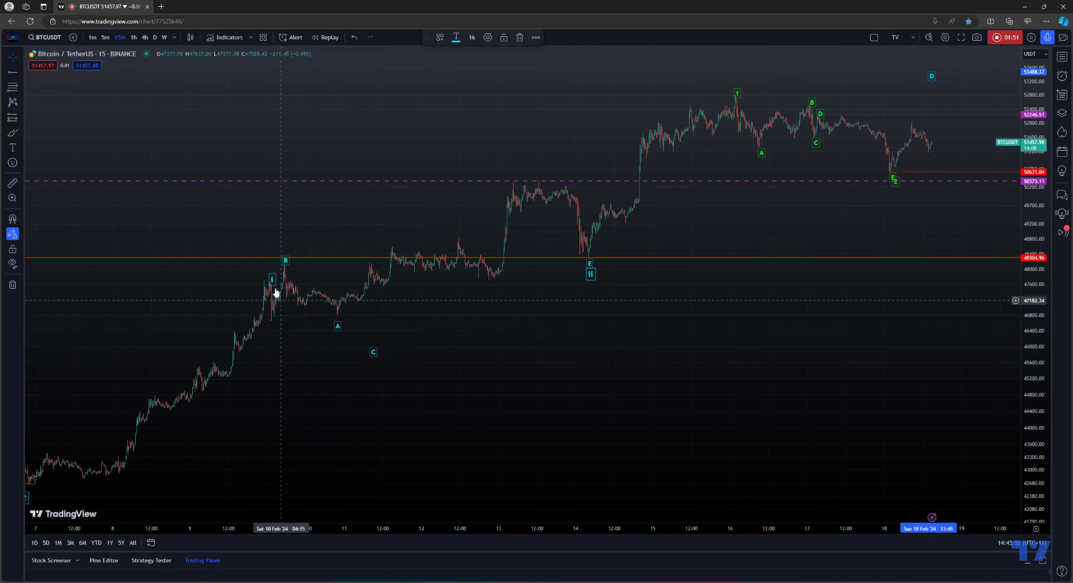
mouse_move(288, 267)
left_mouse_down()
mouse_move(336, 268)
mouse_move(541, 175)
left_mouse_up()
left_click_drag(591, 275, 738, 308)
left_click_drag(588, 265, 693, 303)
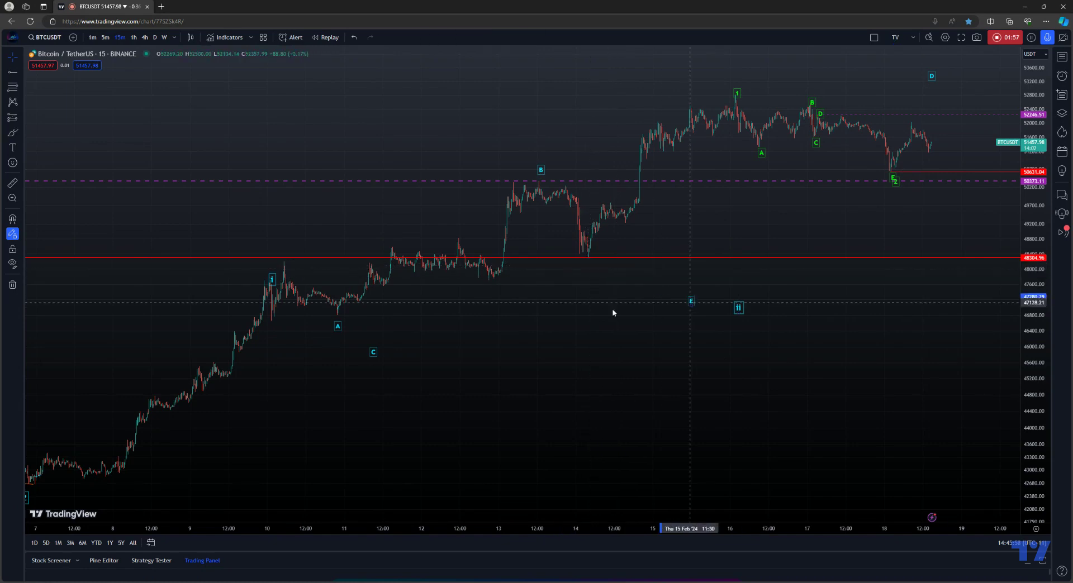
- Move the cyan C label below the 14 Feb low and the cyan i label above the 10 Feb high
left_click_drag(373, 354, 478, 325)
left_click_drag(545, 303, 590, 267)
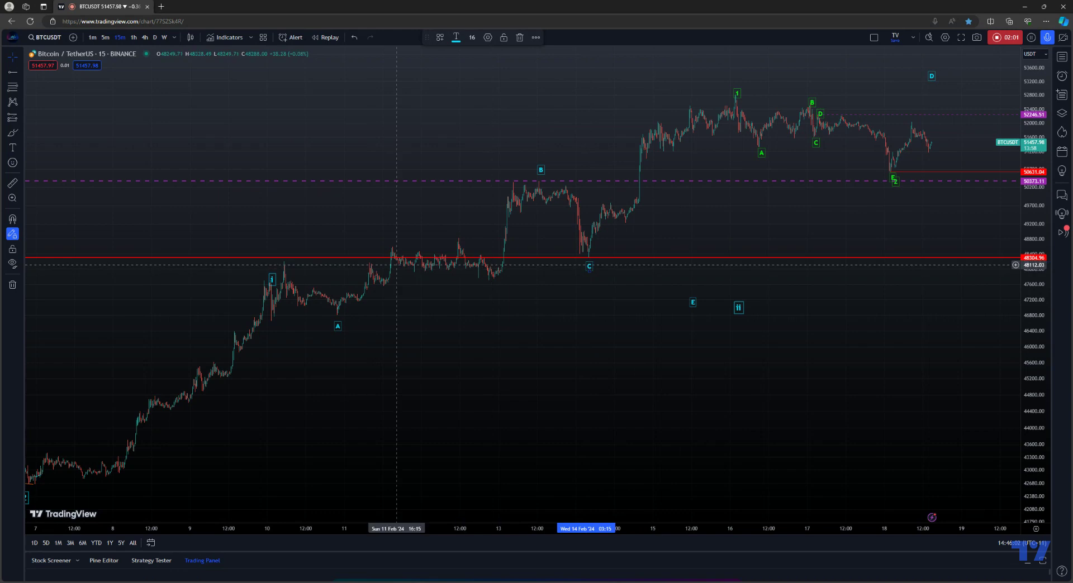
left_click_drag(278, 268, 285, 245)
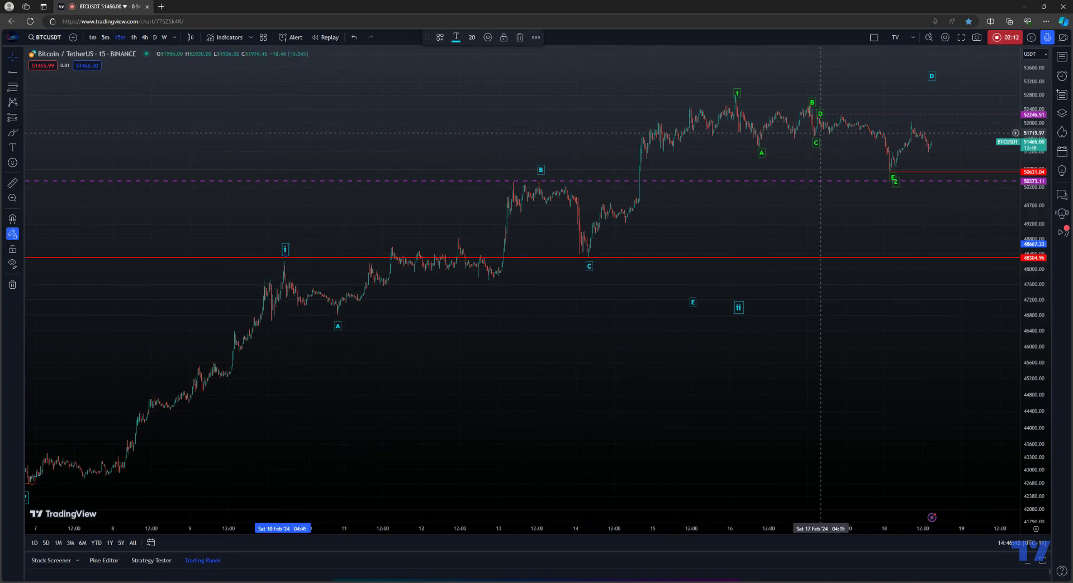
- Replace the green 1 label at the 16 Feb high with a copy of the cyan C label that reads (A)
left_click(737, 94)
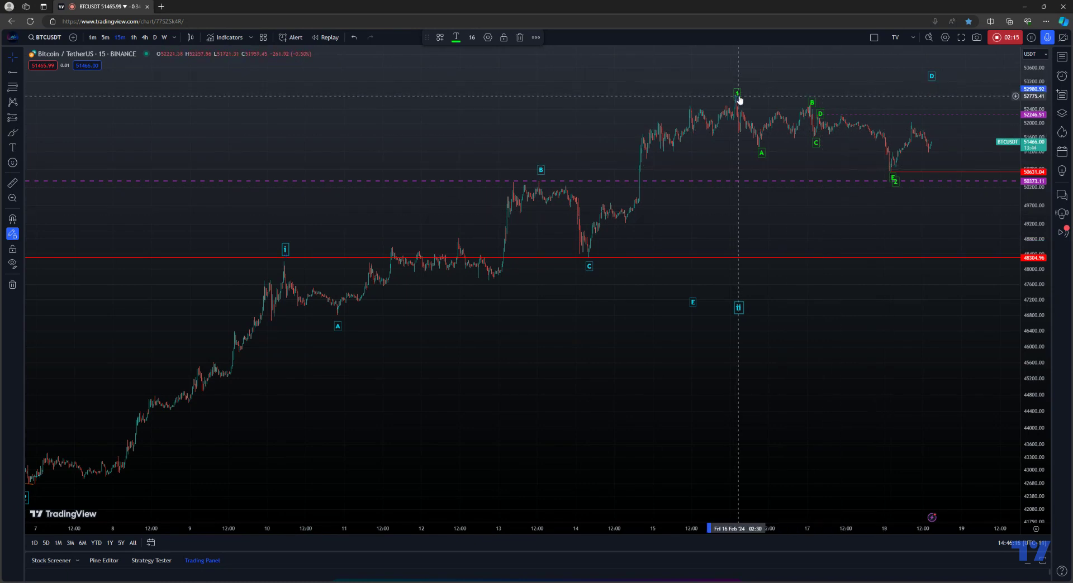
key("Delete")
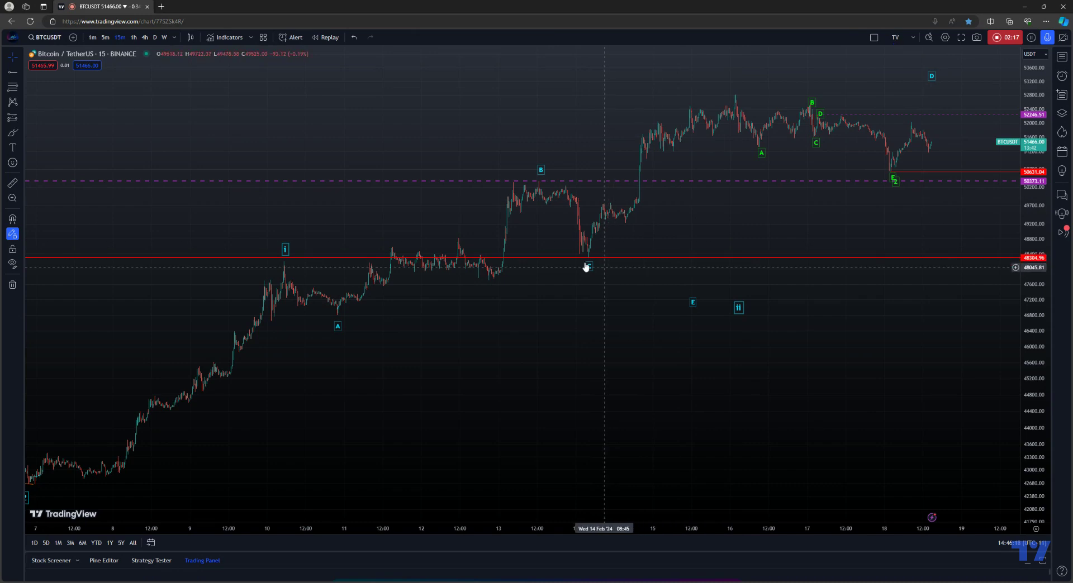
left_click(588, 267)
left_click_drag(588, 273, 750, 101)
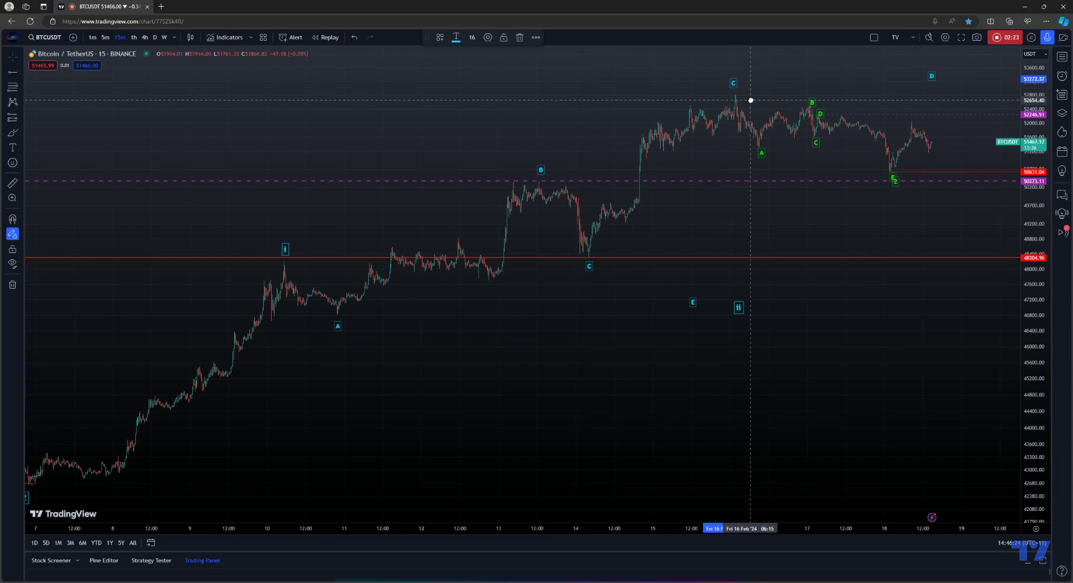
double_click(735, 87)
type("(A)")
left_click(469, 362)
left_click(599, 414)
left_click(659, 425)
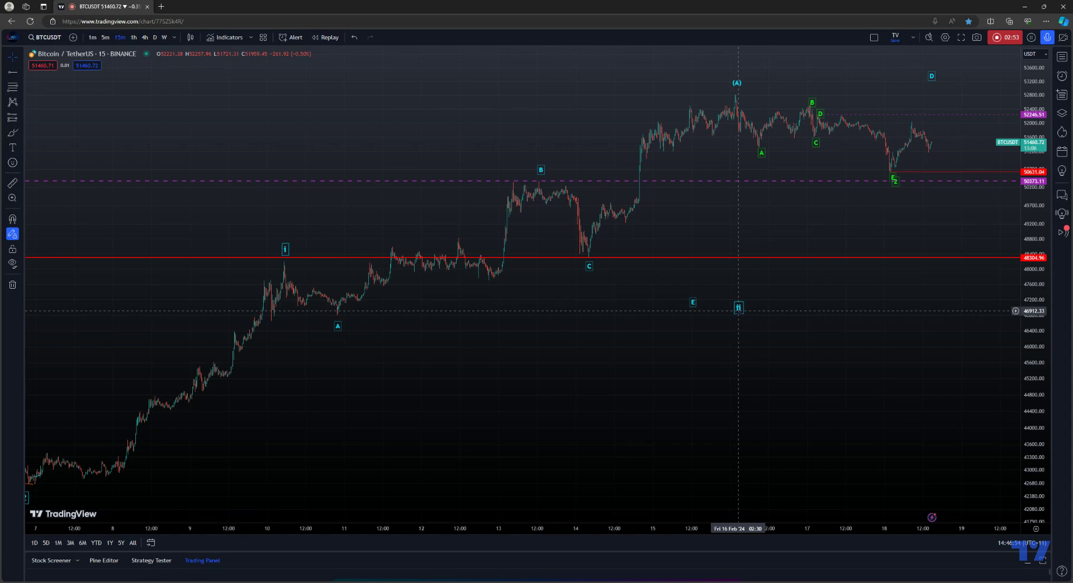
- Park the cyan ii and E labels ahead of the price at about 20 Feb, beside the cyan D label
scroll(623, 402, "right", 5)
left_click_drag(484, 466, 839, 91)
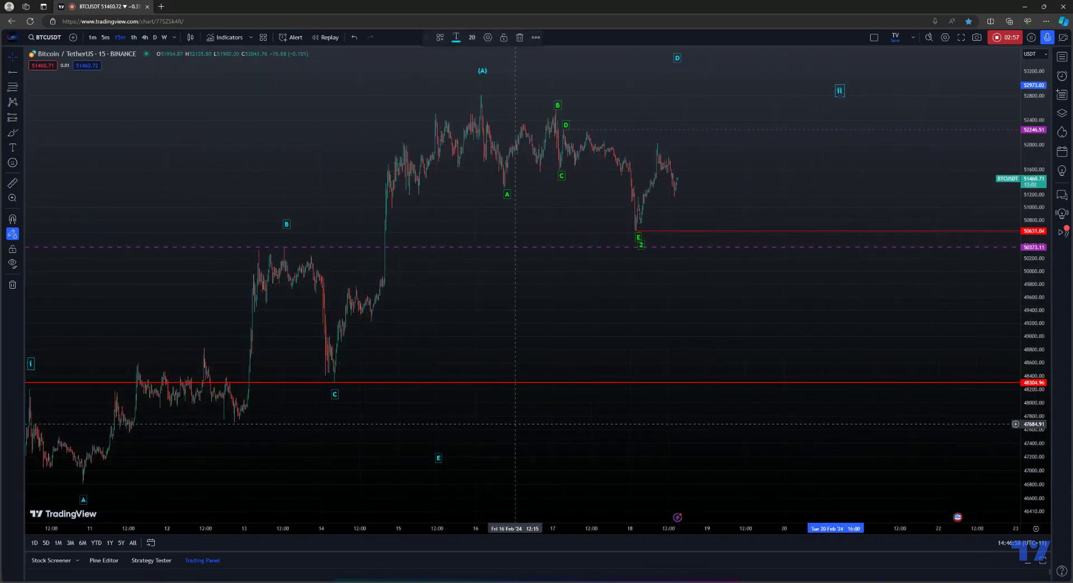
left_click_drag(439, 459, 813, 66)
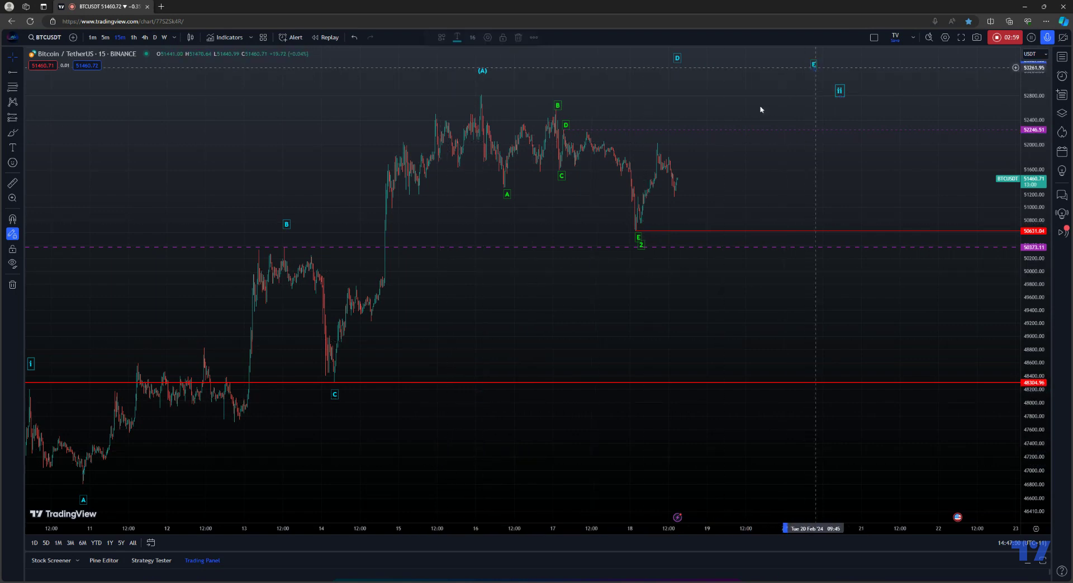
- Move the green C label below the 18 Feb low, park green D and E ahead of price, and align green B with the 17 Feb high
left_click_drag(375, 531, 432, 530)
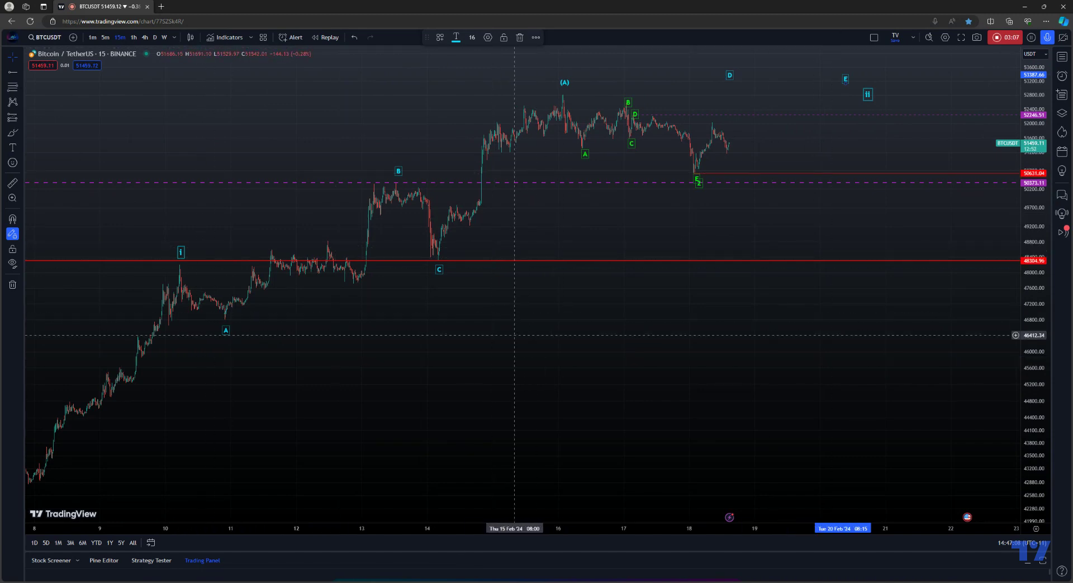
mouse_move(514, 335)
left_mouse_down()
mouse_move(430, 390)
mouse_move(348, 408)
left_mouse_up()
left_click_drag(667, 212, 708, 293)
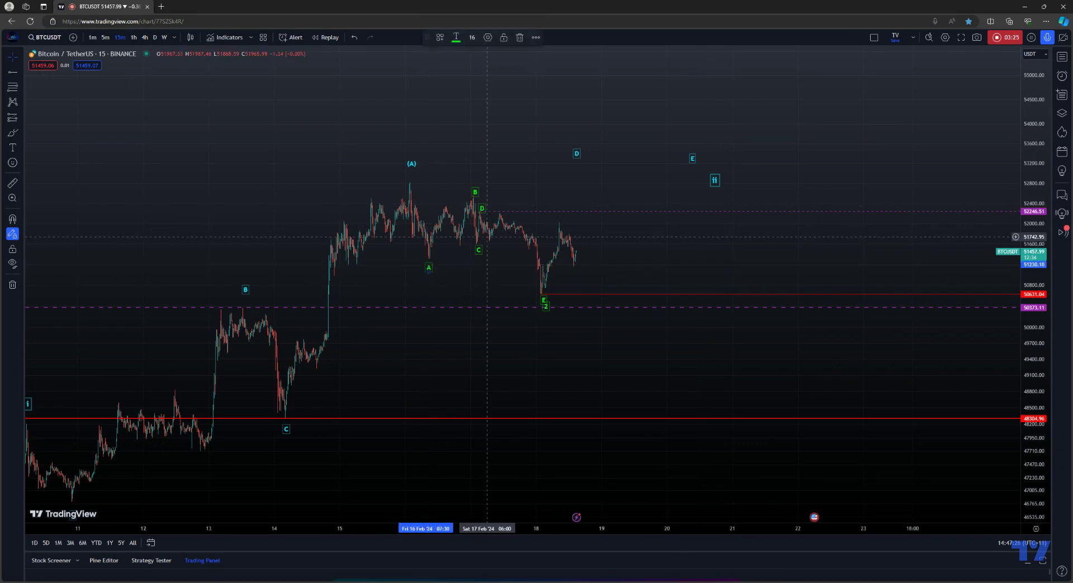
mouse_move(479, 251)
left_mouse_down()
mouse_move(539, 322)
mouse_move(532, 312)
mouse_move(623, 231)
mouse_move(747, 84)
mouse_move(790, 58)
left_mouse_up()
mouse_move(508, 191)
left_mouse_down()
mouse_move(629, 119)
mouse_move(631, 134)
left_mouse_up()
mouse_move(593, 180)
left_mouse_down()
mouse_move(536, 229)
mouse_move(472, 260)
mouse_move(747, 59)
left_mouse_up()
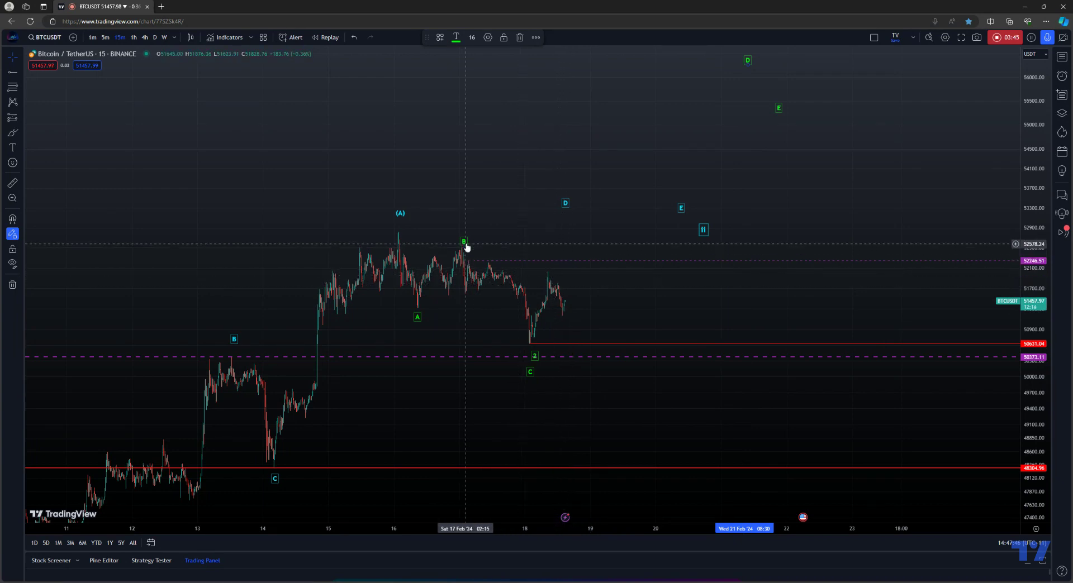
left_click_drag(465, 242, 462, 238)
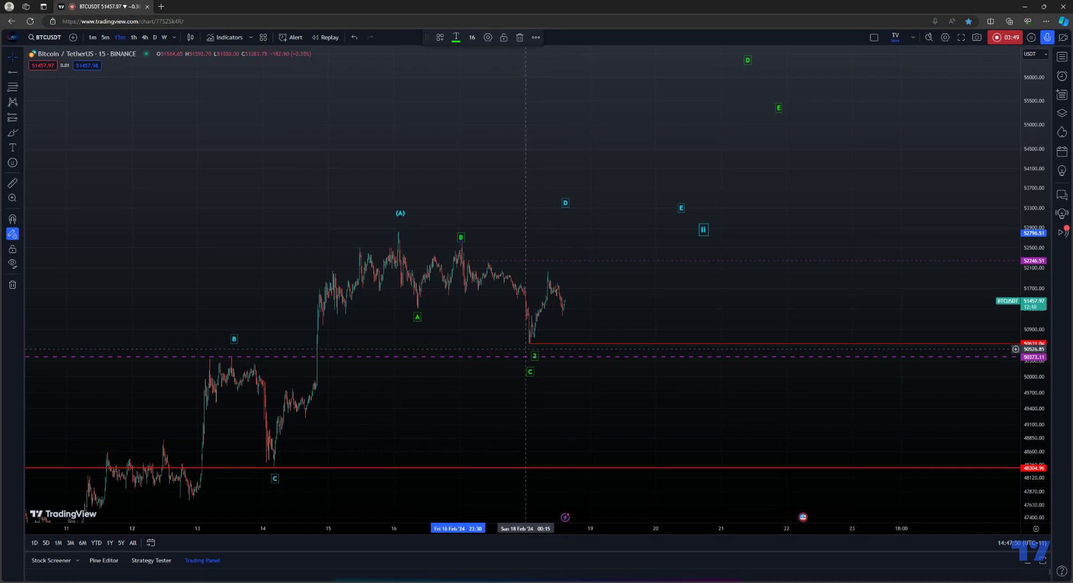
- Move the cyan D, ii and E labels farther ahead of the price, to about 23–24 Feb near 55,000–56,000
left_click_drag(485, 368, 583, 313)
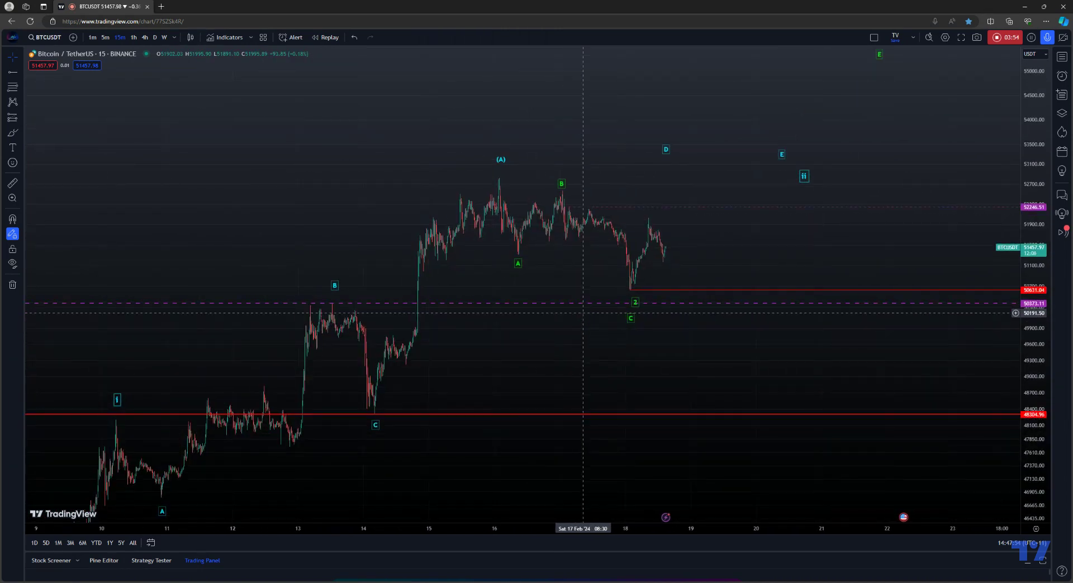
left_click_drag(583, 313, 437, 408)
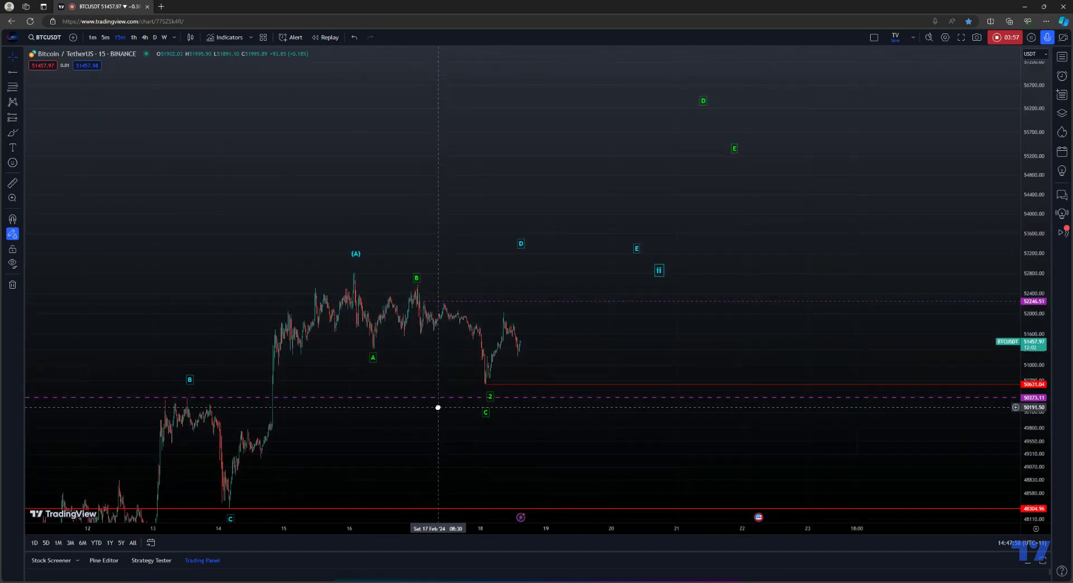
left_click_drag(822, 117, 834, 107)
left_click(659, 270)
left_click_drag(659, 270, 871, 139)
left_click(637, 248)
left_click_drag(637, 248, 886, 153)
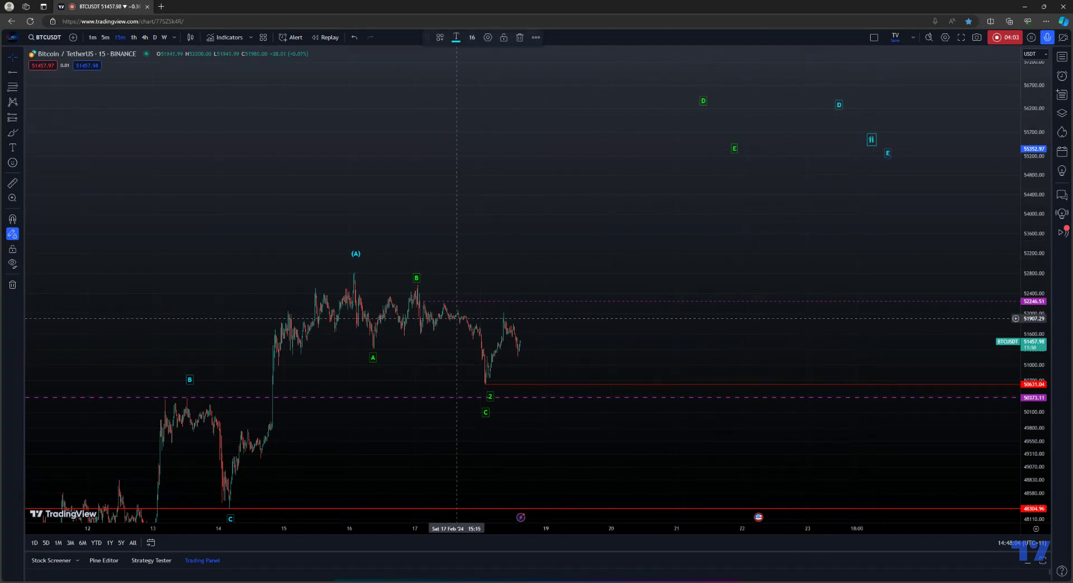
- Switch the chart to the 1D timeframe and bring the 2021 peaks into view
left_click(136, 37)
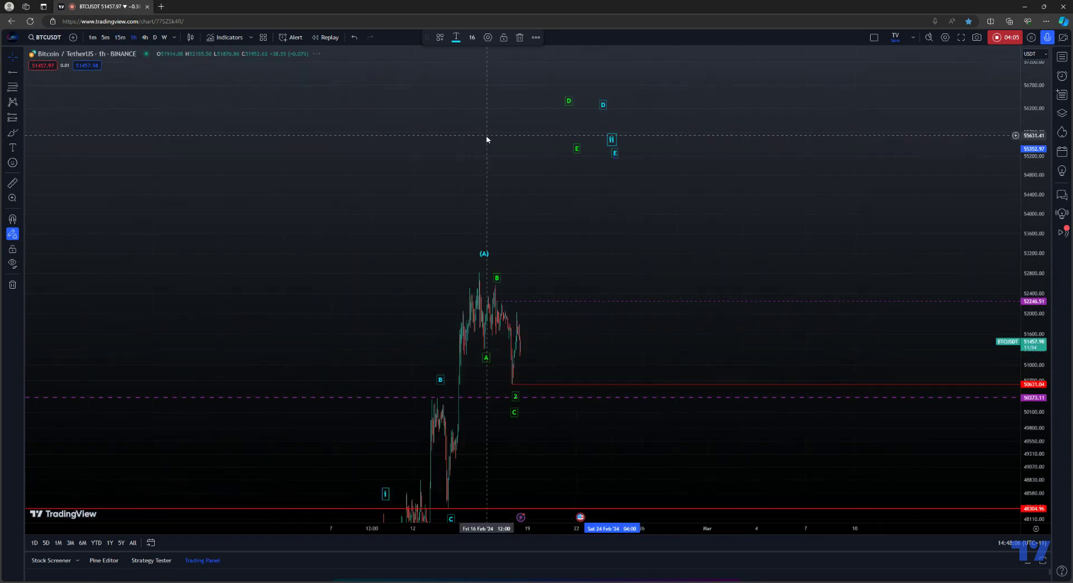
left_click_drag(1046, 129, 1046, 208)
left_click(144, 38)
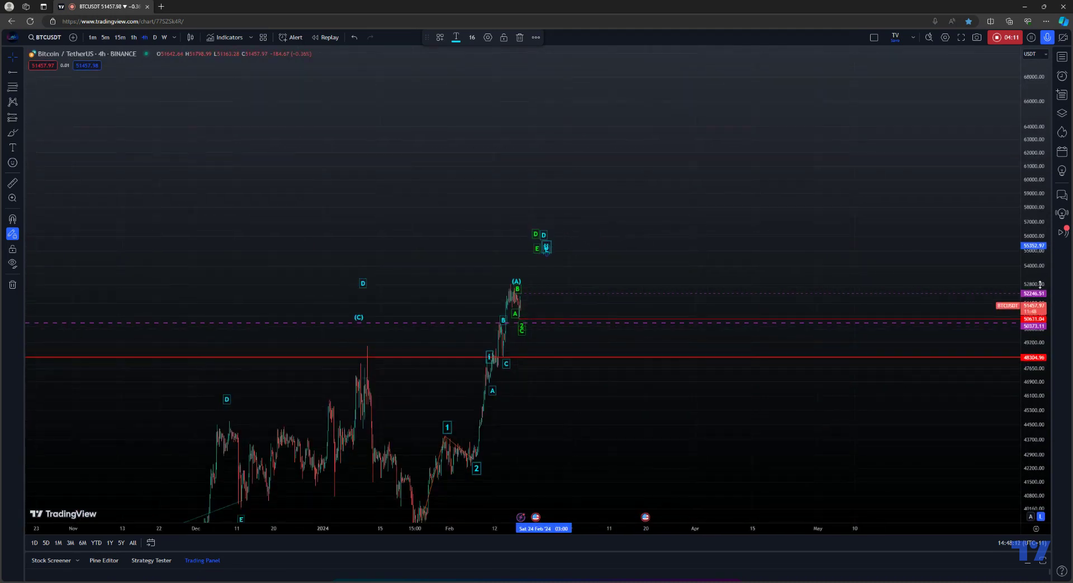
left_click(153, 38)
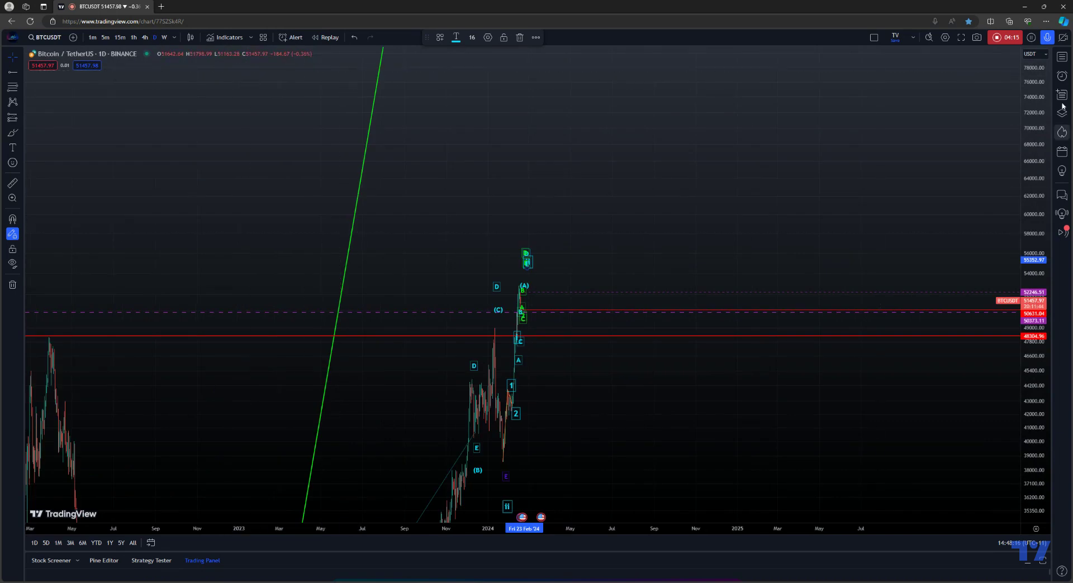
left_click_drag(313, 338, 686, 289)
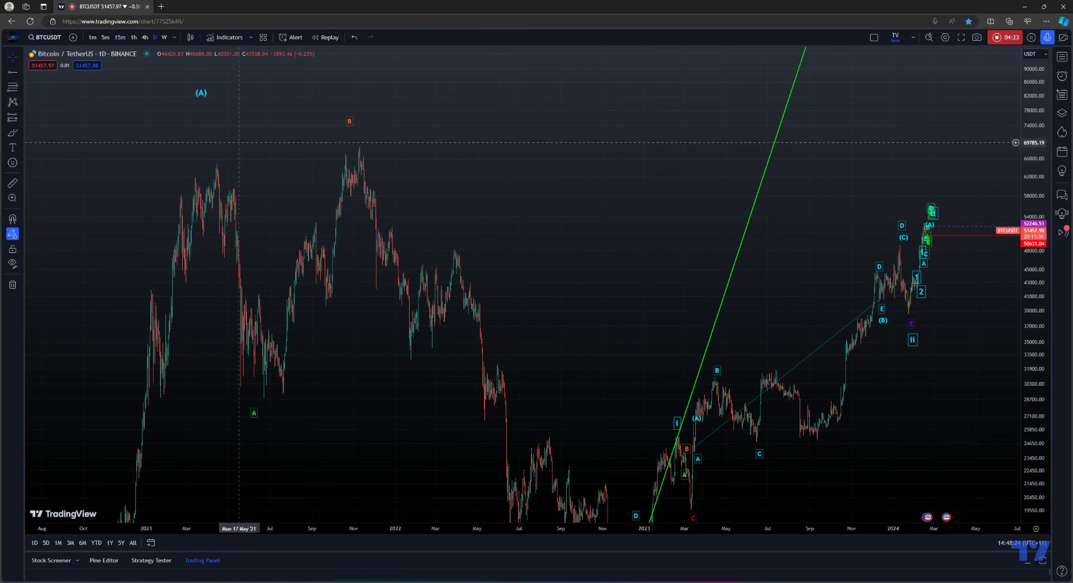
- Draw a horizontal ray from the November 2021 high at about 69,180 and colour it white
left_click(12, 72)
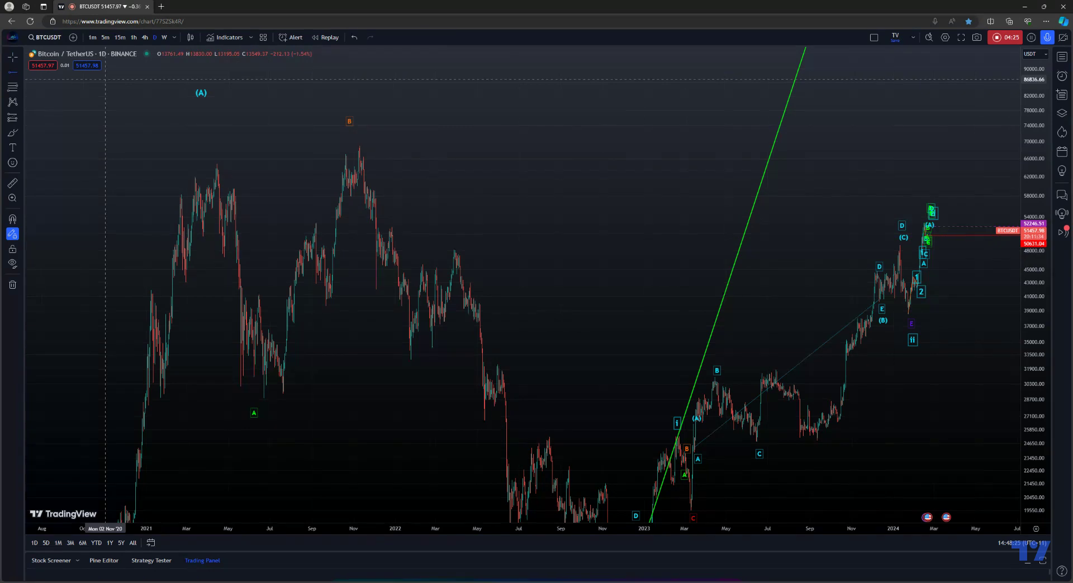
left_click(359, 144)
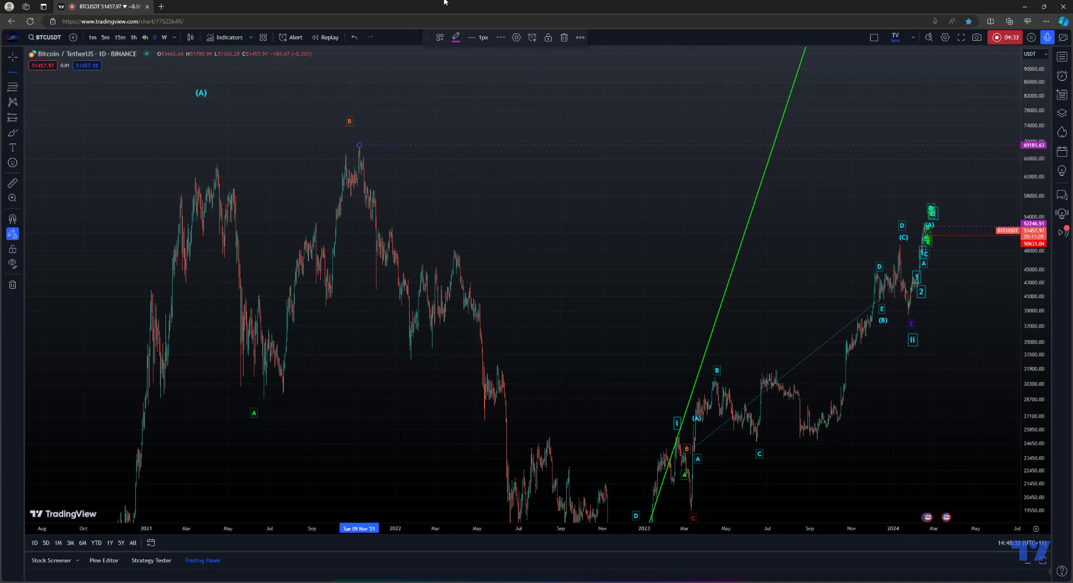
left_click(455, 37)
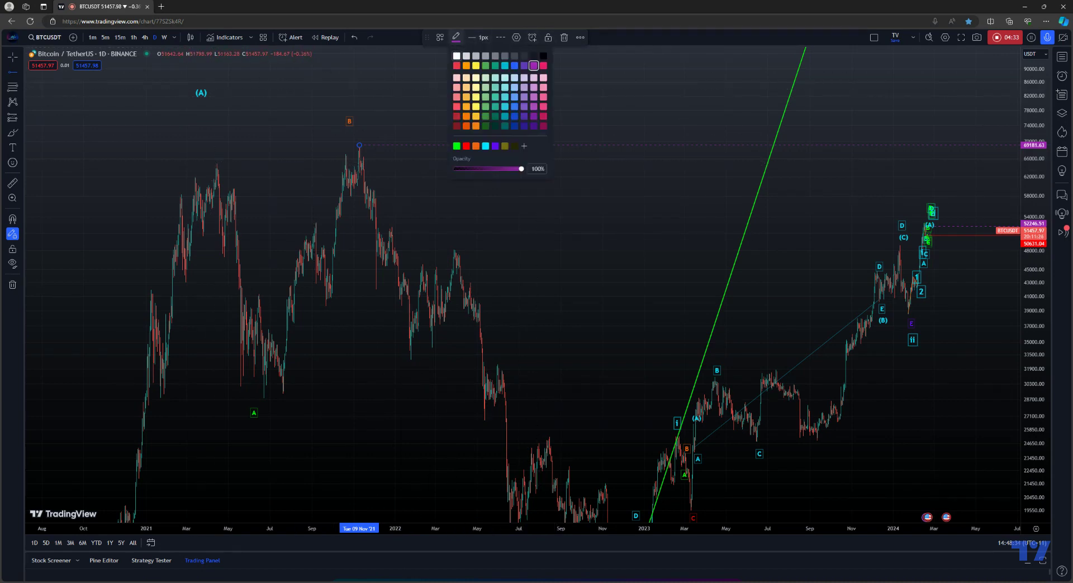
left_click(457, 56)
left_click(540, 196)
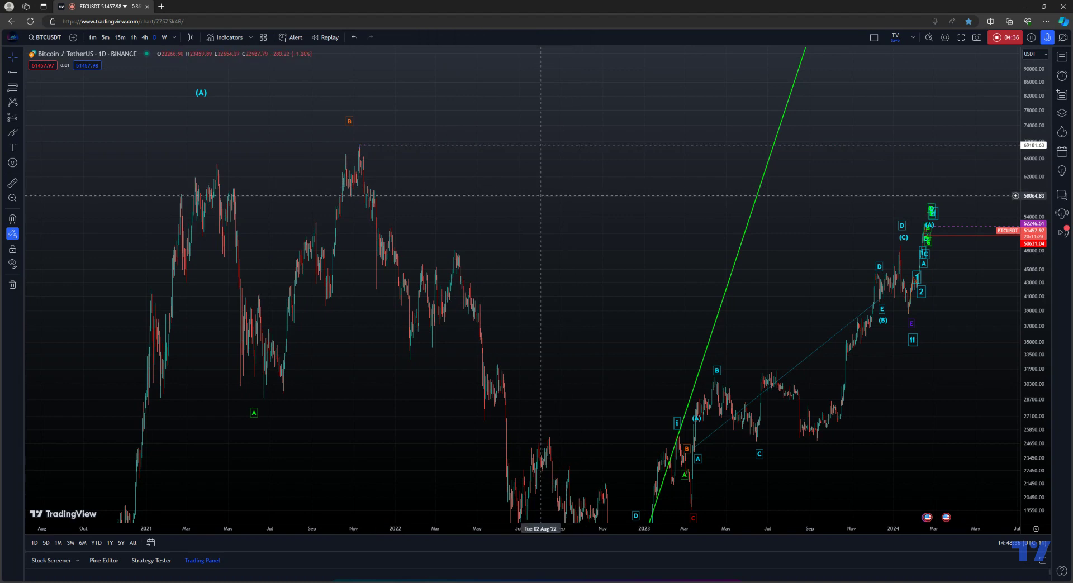
scroll(541, 196, "right", 3)
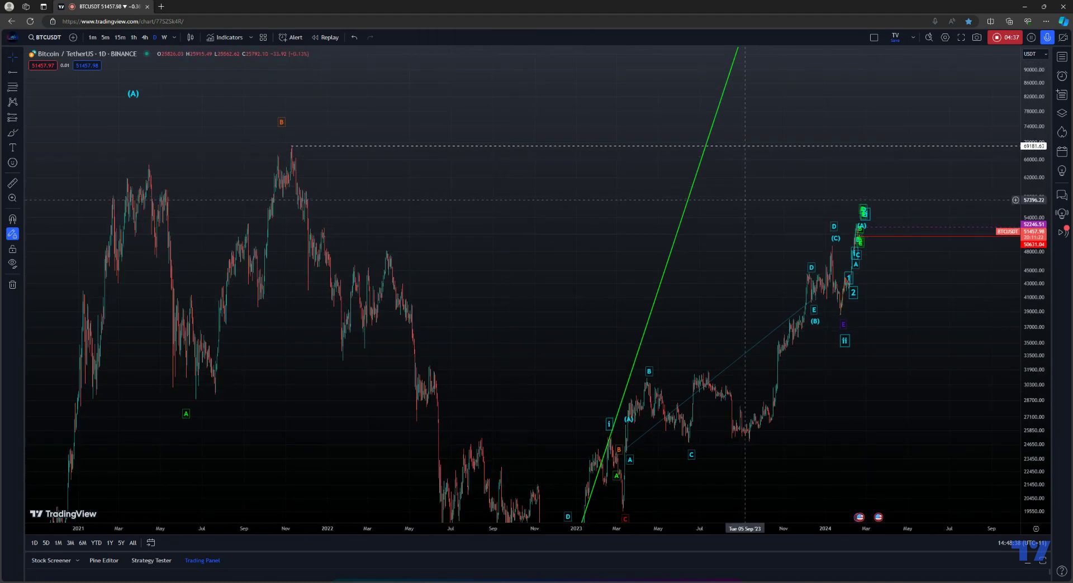
- Hide all drawings and set the chart to the 1h timeframe
left_click(13, 264)
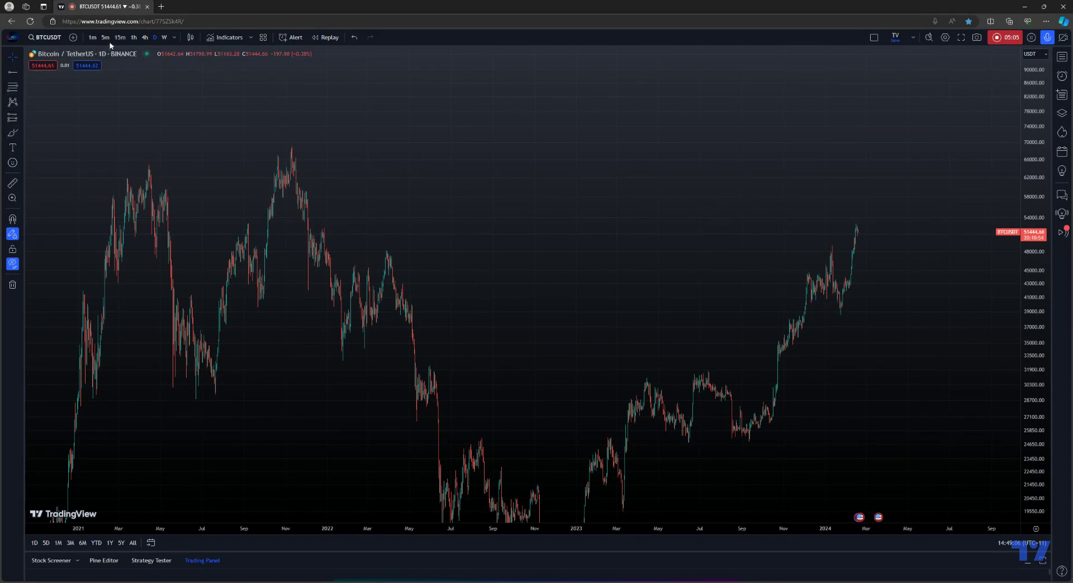
left_click(143, 37)
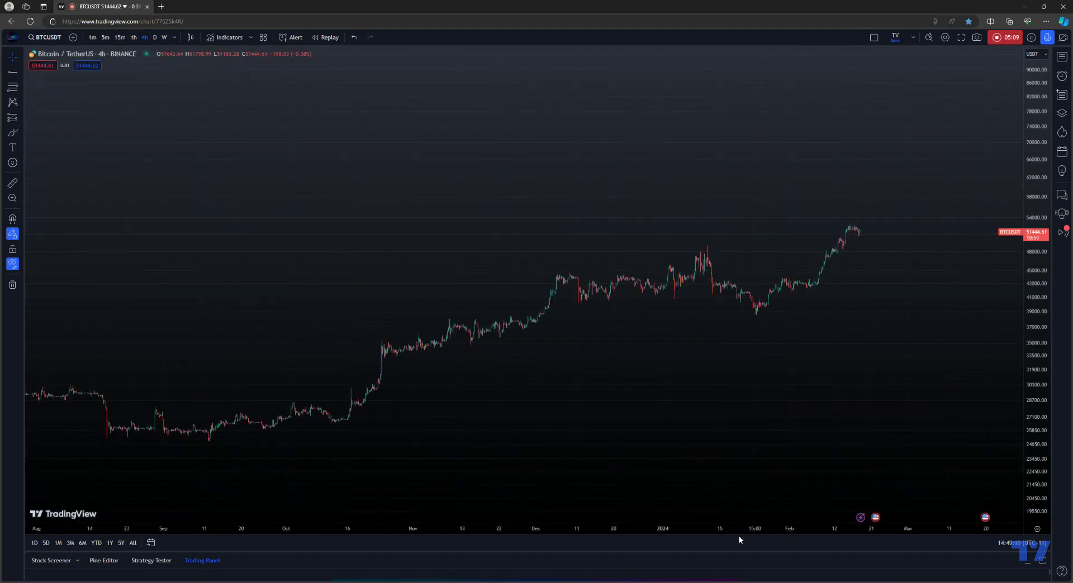
left_click(133, 37)
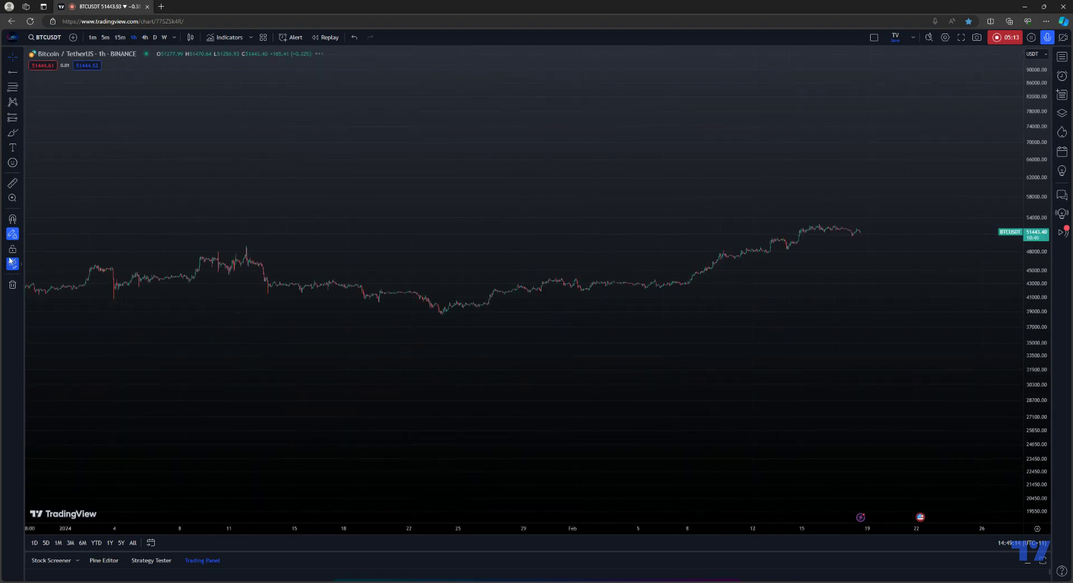
- Show the drawings again, reset the chart view and examine the recent 1h wave labels and projected D and E labels
left_click(560, 509)
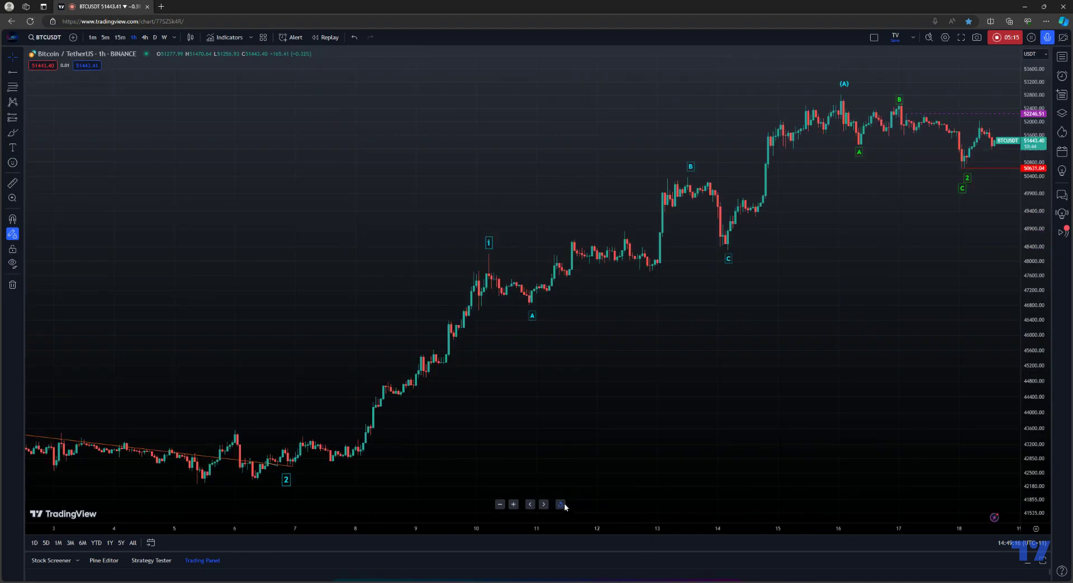
left_click_drag(644, 469, 410, 363)
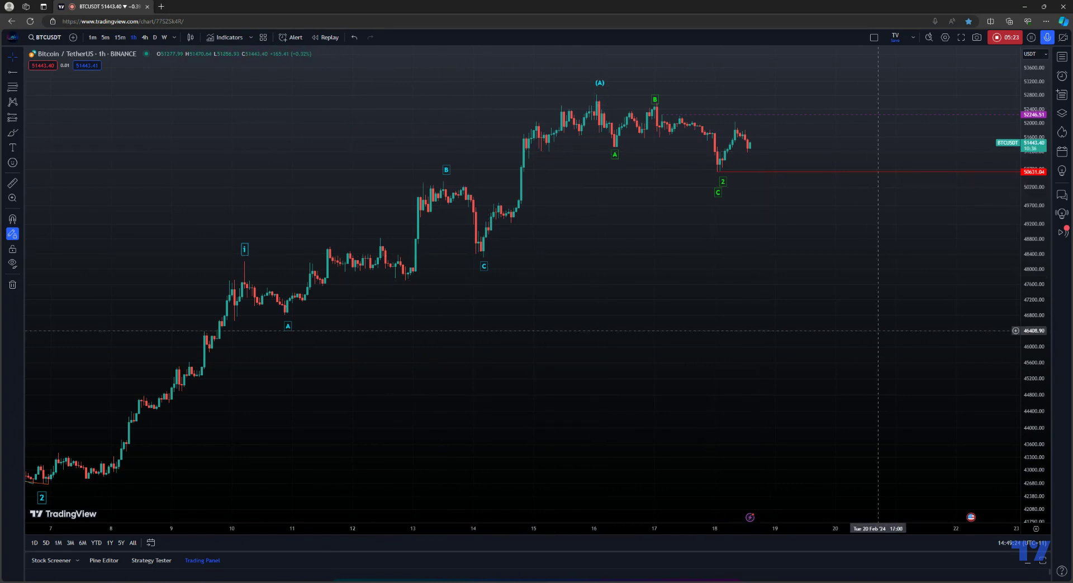
left_click_drag(660, 538, 539, 538)
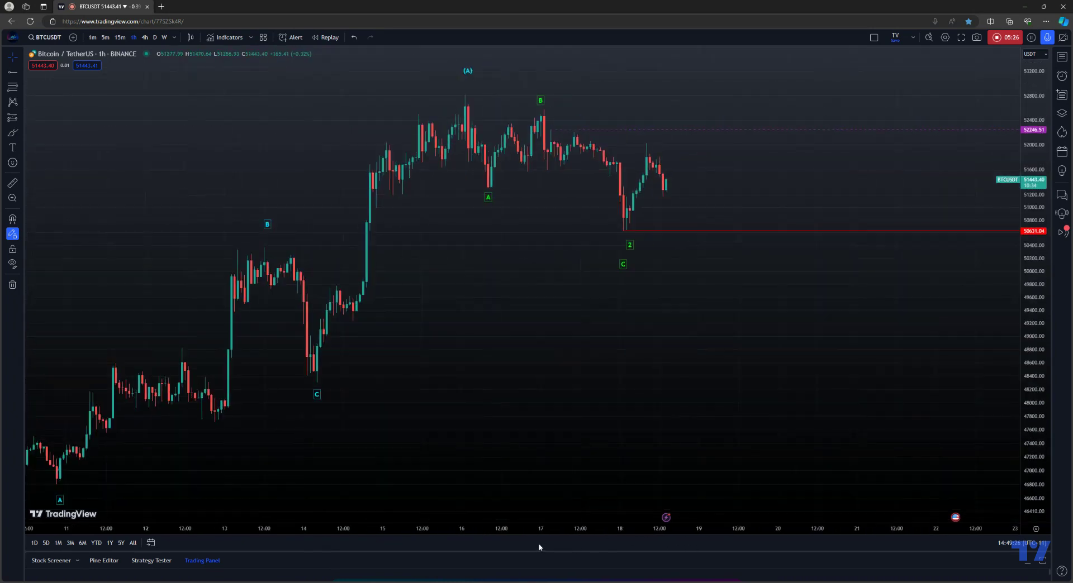
left_click_drag(742, 337, 755, 344)
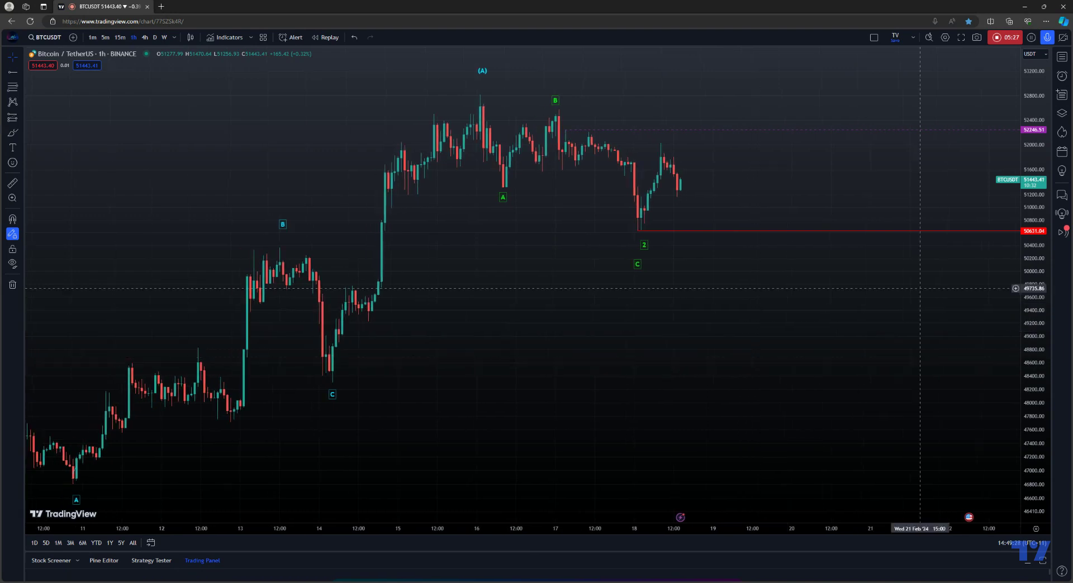
left_click_drag(923, 253, 844, 424)
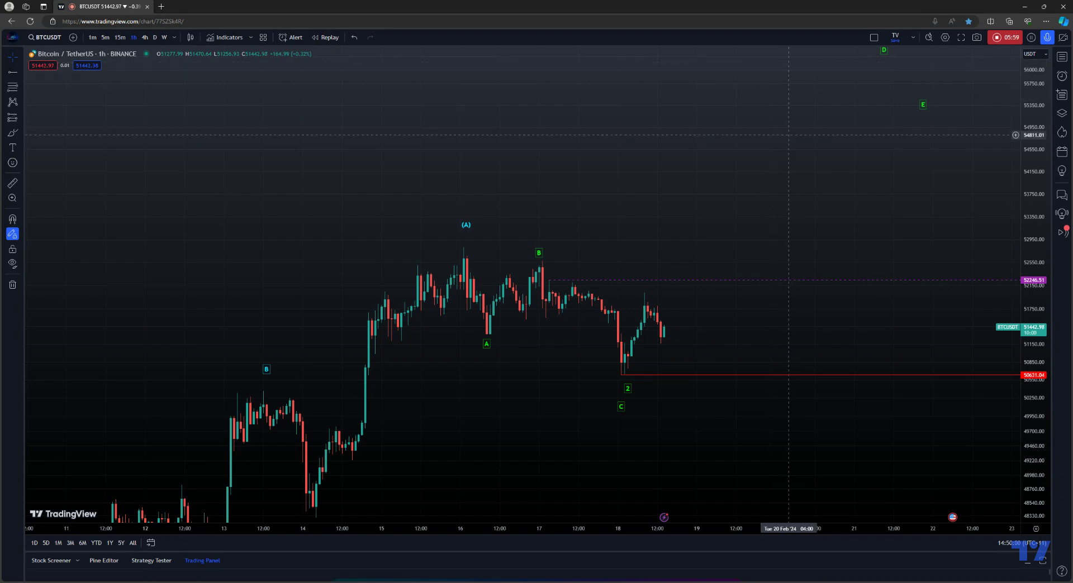
scroll(820, 432, "down", 3)
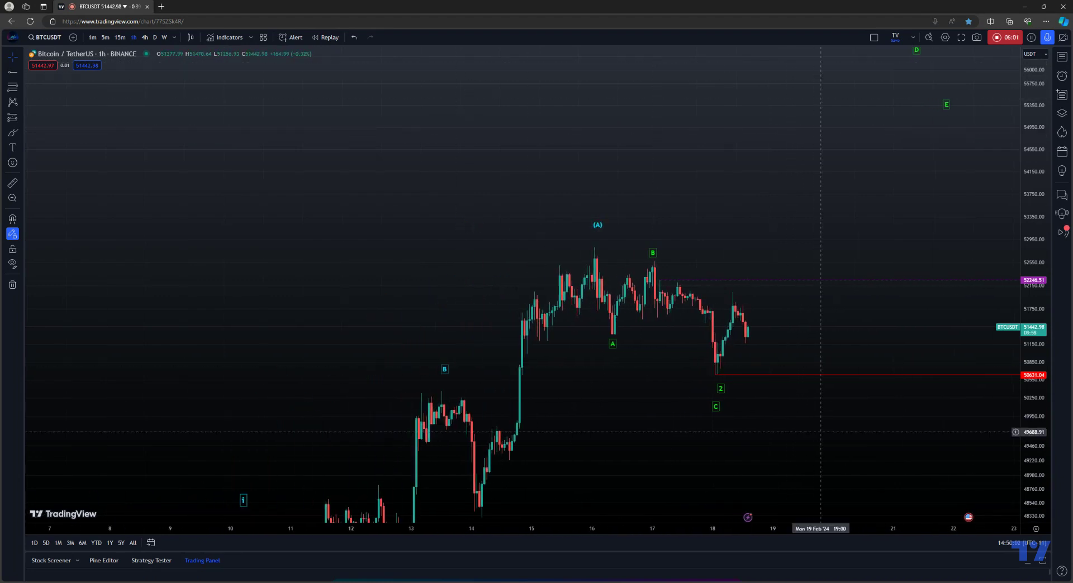
left_click_drag(625, 443, 540, 387)
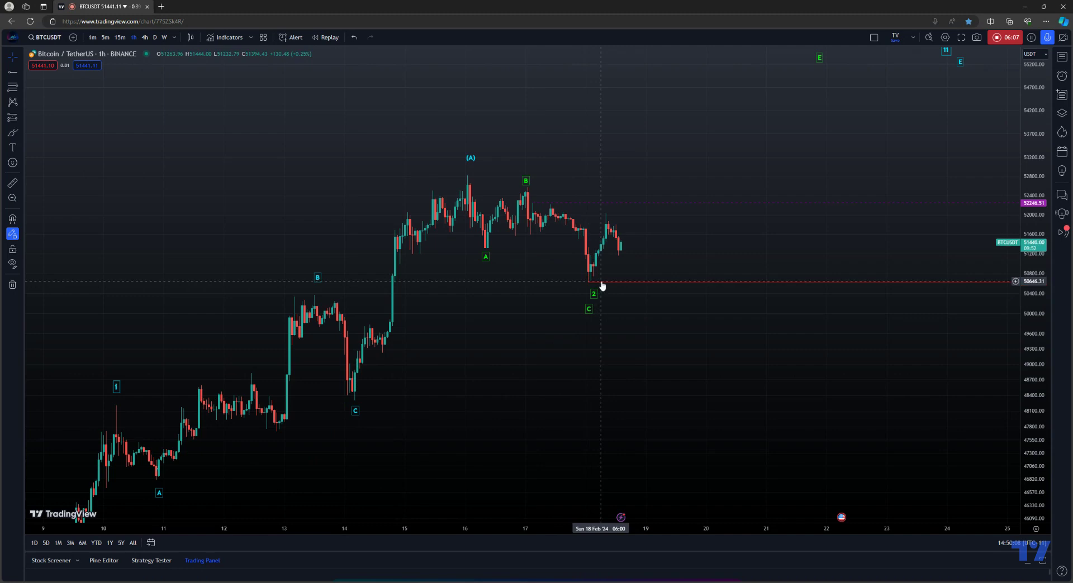
- Unlock the red horizontal ray and move it to the 14 Feb low at about 48,290, beside the cyan C label
key("ctrl+l")
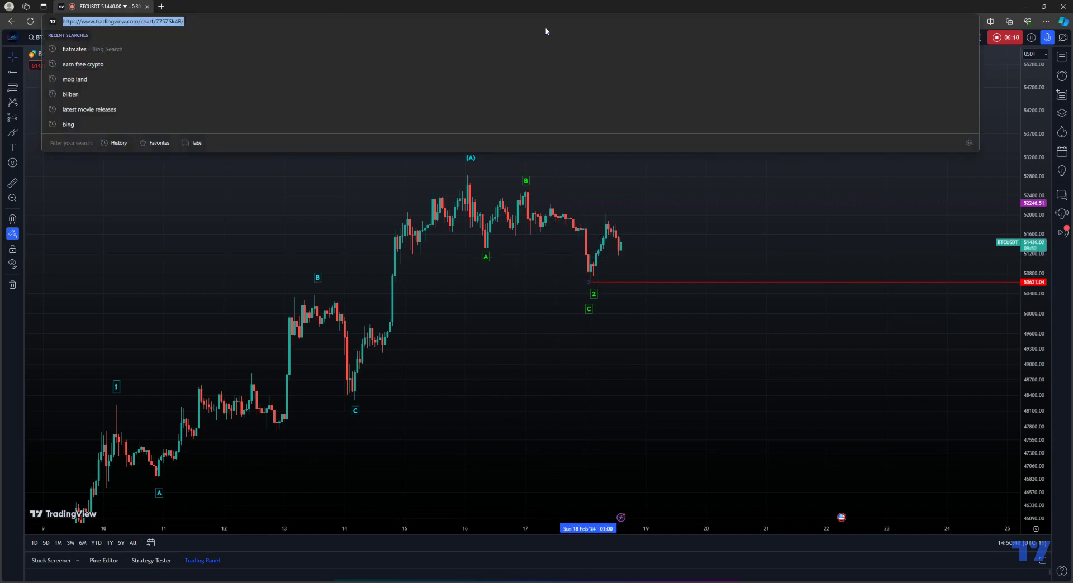
left_click(649, 204)
left_click(549, 39)
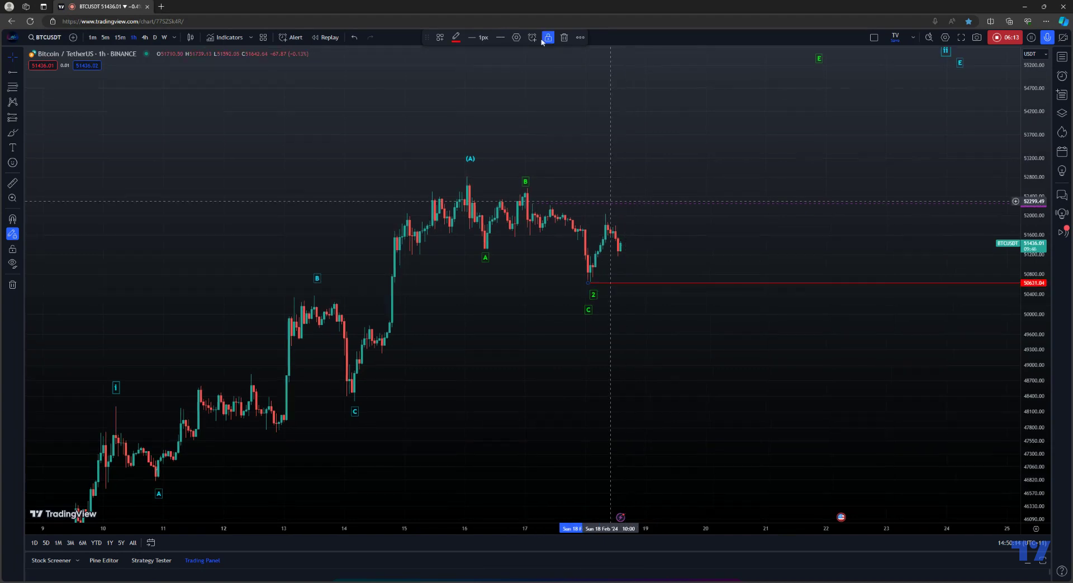
mouse_move(553, 343)
left_mouse_down()
mouse_move(462, 390)
mouse_move(406, 402)
left_mouse_up()
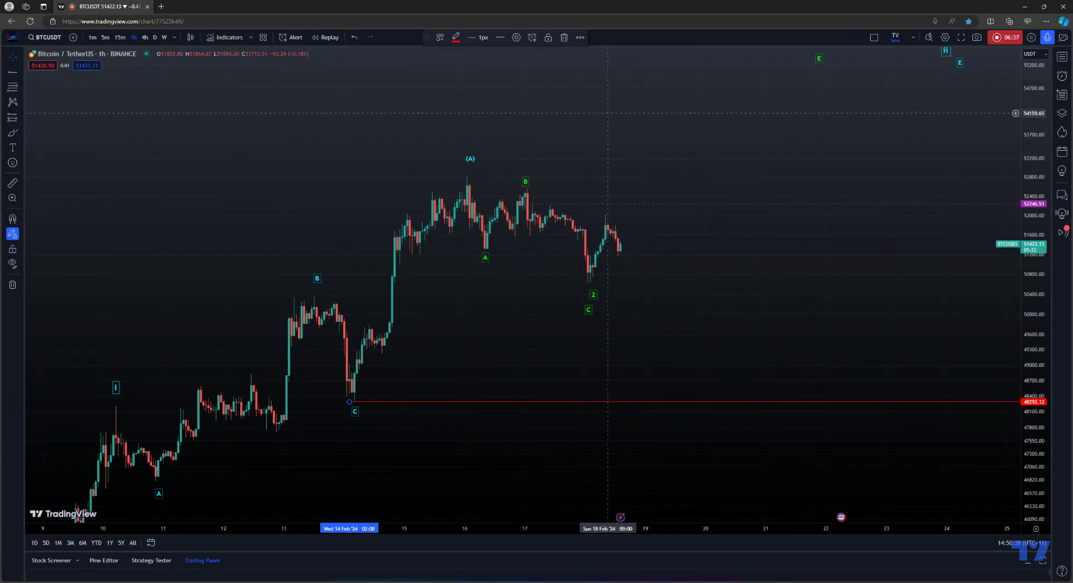
left_click(761, 104)
- Move the green D label to 20 Feb near 65,300 and the green E label to 21 Feb near 62,800
left_click_drag(761, 161, 751, 245)
left_click_drag(1026, 119, 1026, 139)
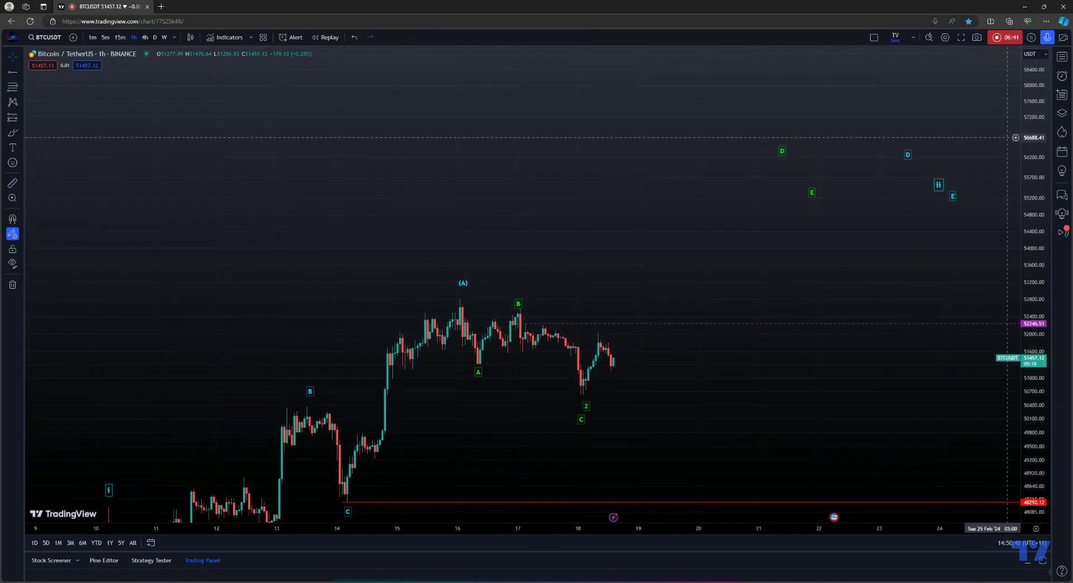
left_click_drag(704, 260, 696, 283)
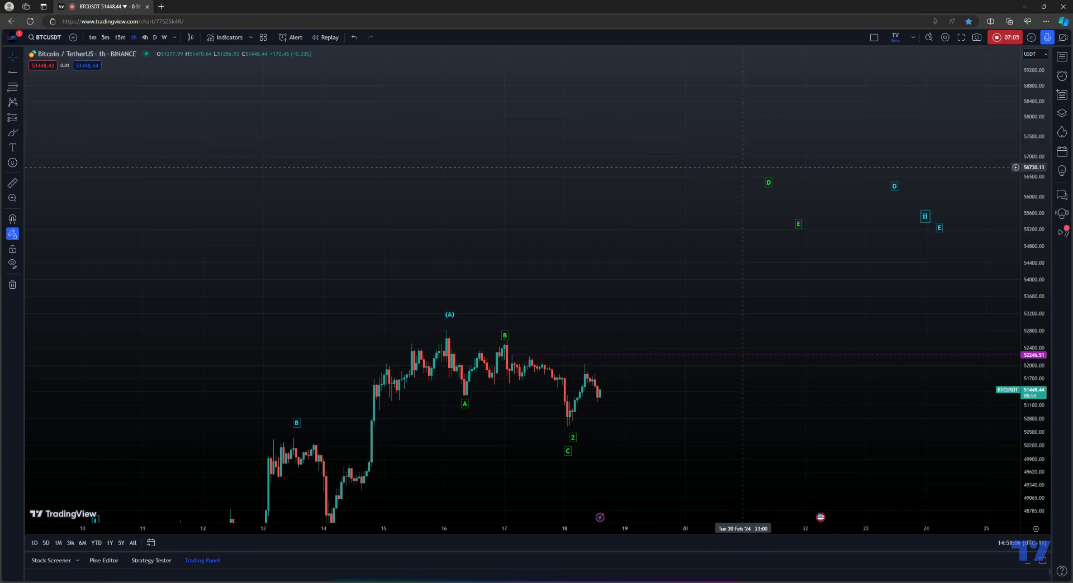
left_click_drag(737, 200, 713, 238)
left_click_drag(1027, 190, 1026, 210)
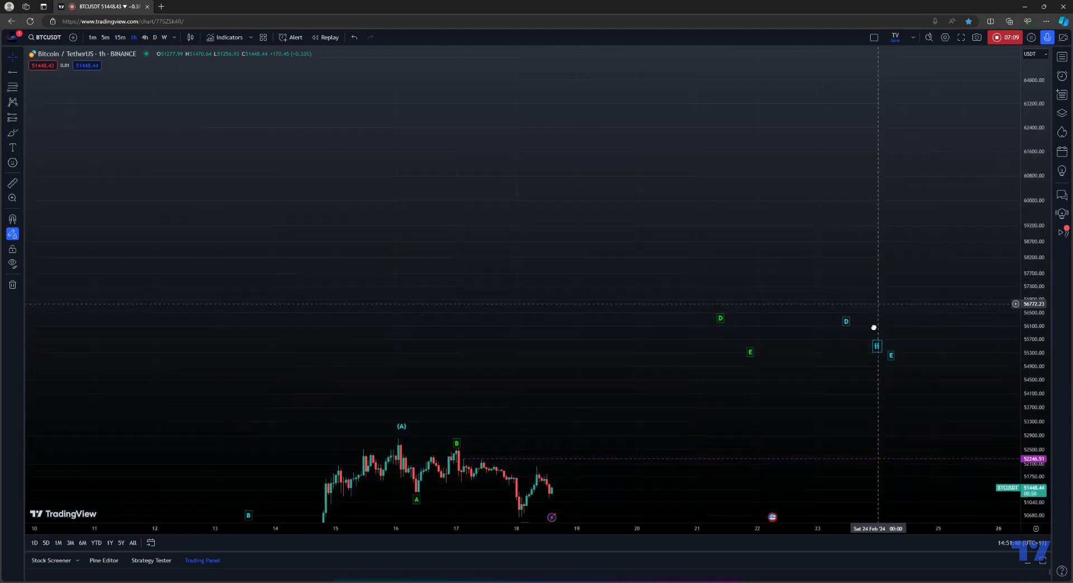
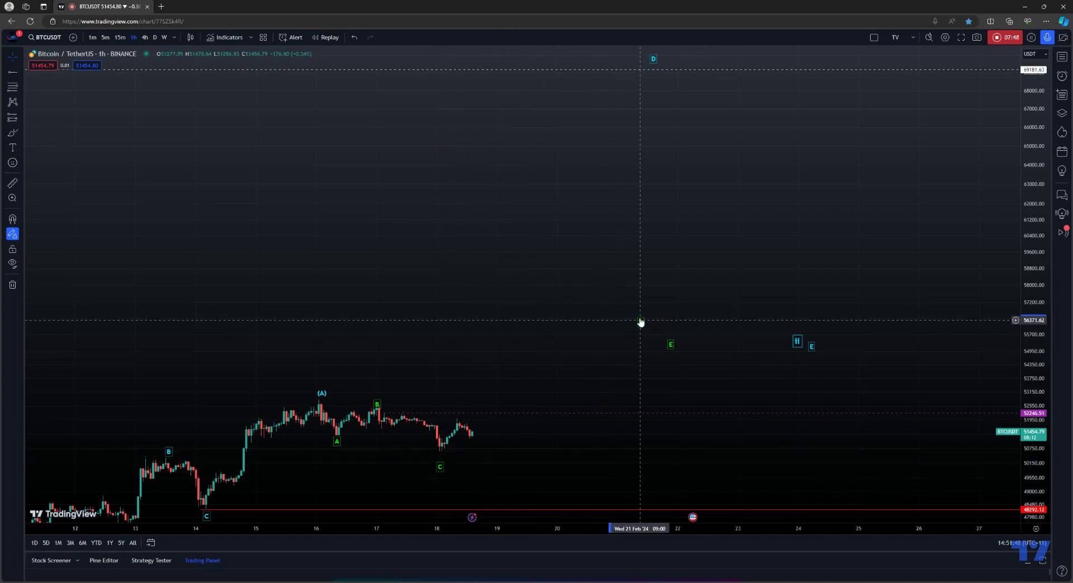
left_click_drag(640, 322, 602, 140)
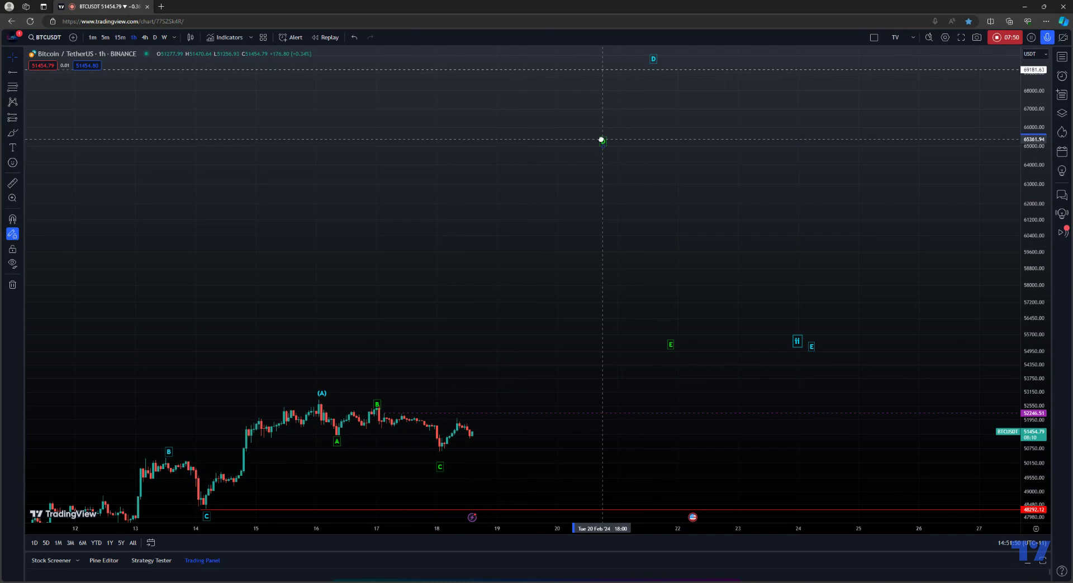
left_click_drag(670, 344, 629, 196)
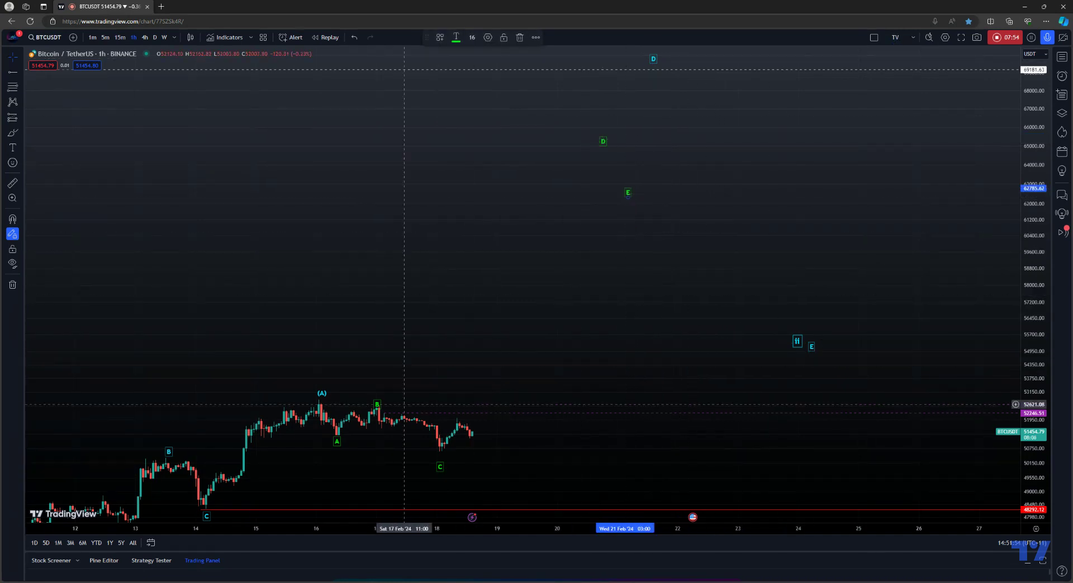
- Duplicate the cyan (A) label beneath the green E as (B), and add a matching (C) label at the white 69,181 ray
left_click_drag(327, 395, 630, 207)
double_click(625, 210)
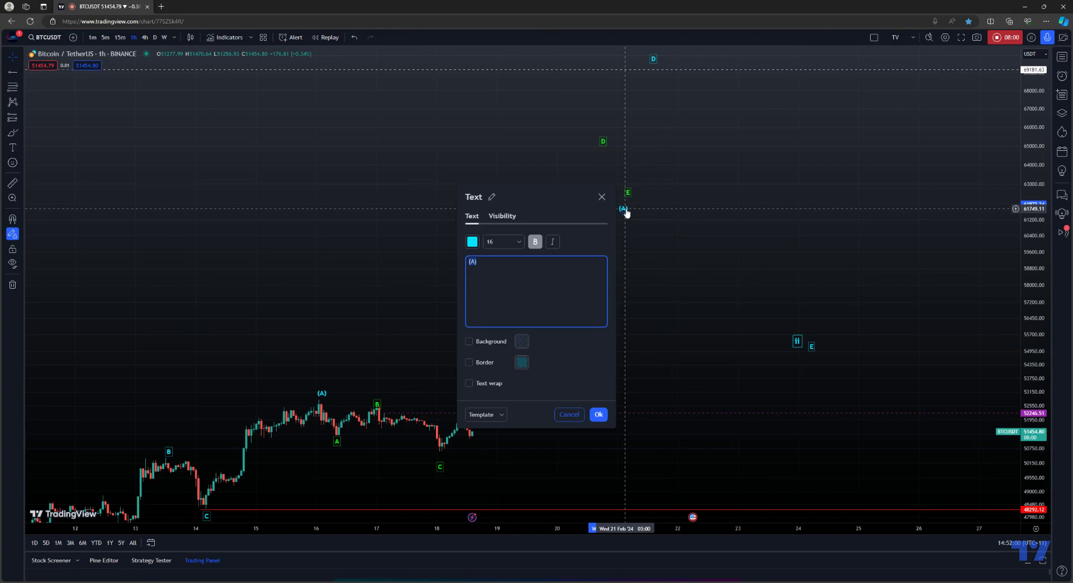
type("(B)")
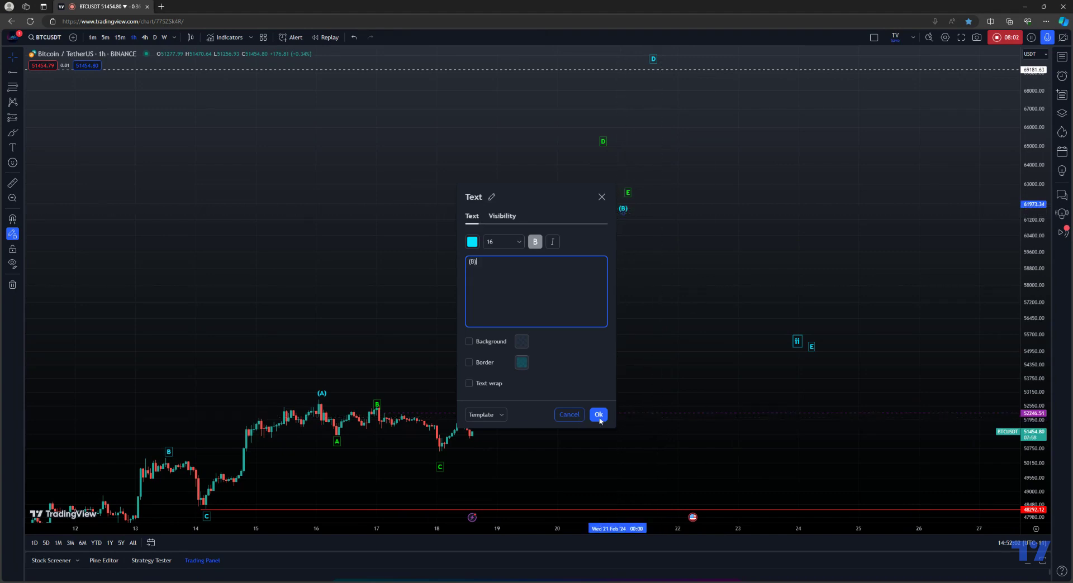
left_click(598, 414)
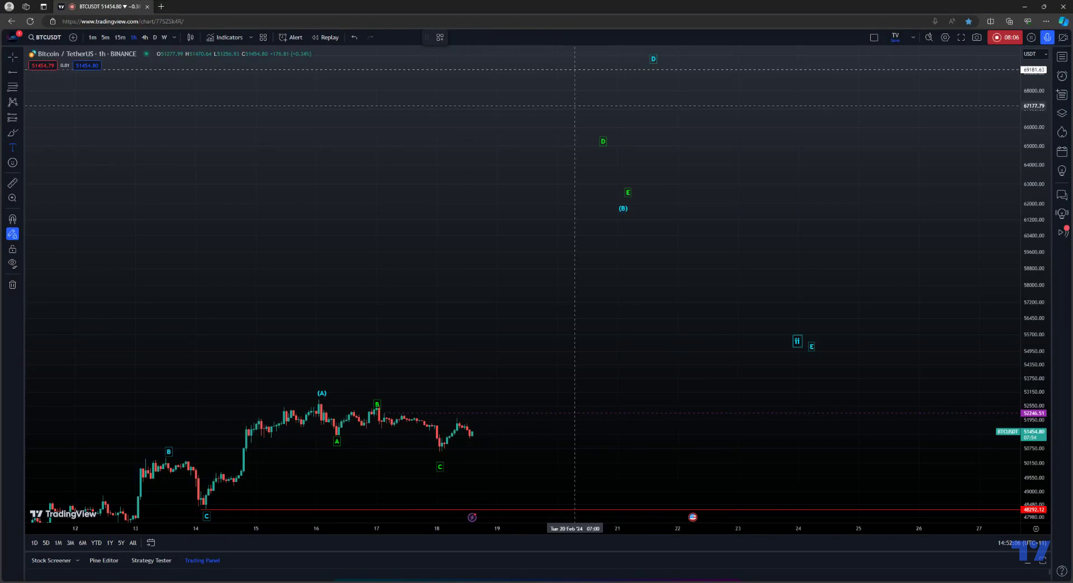
left_click(658, 64)
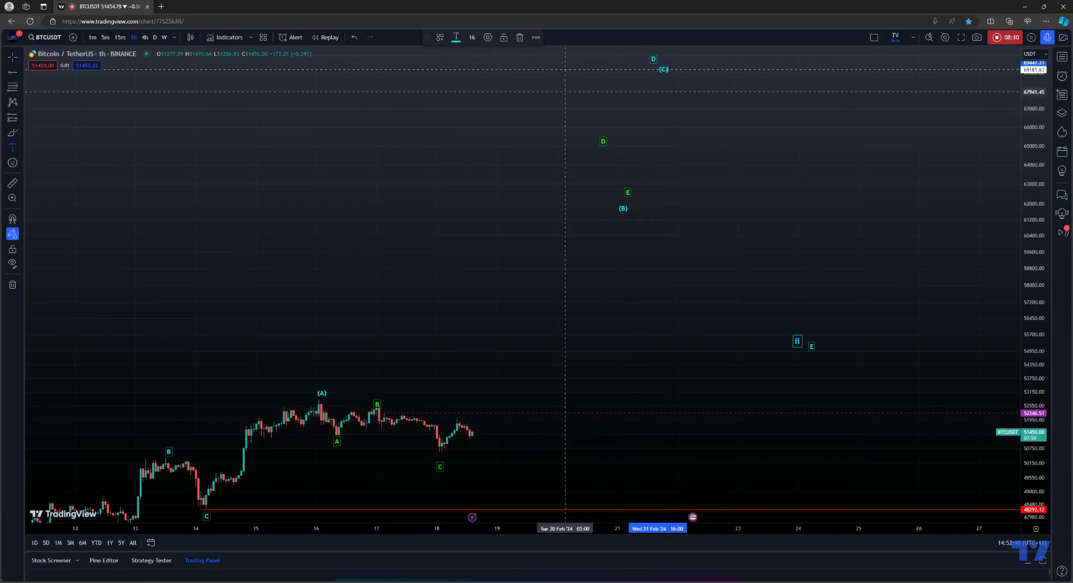
left_click(675, 110)
- Move the cyan D above the (C) label, and the cyan E and boxed ii to 22 Feb near 64,500 and 63,100
left_click_drag(653, 58, 664, 48)
left_click_drag(811, 346, 726, 185)
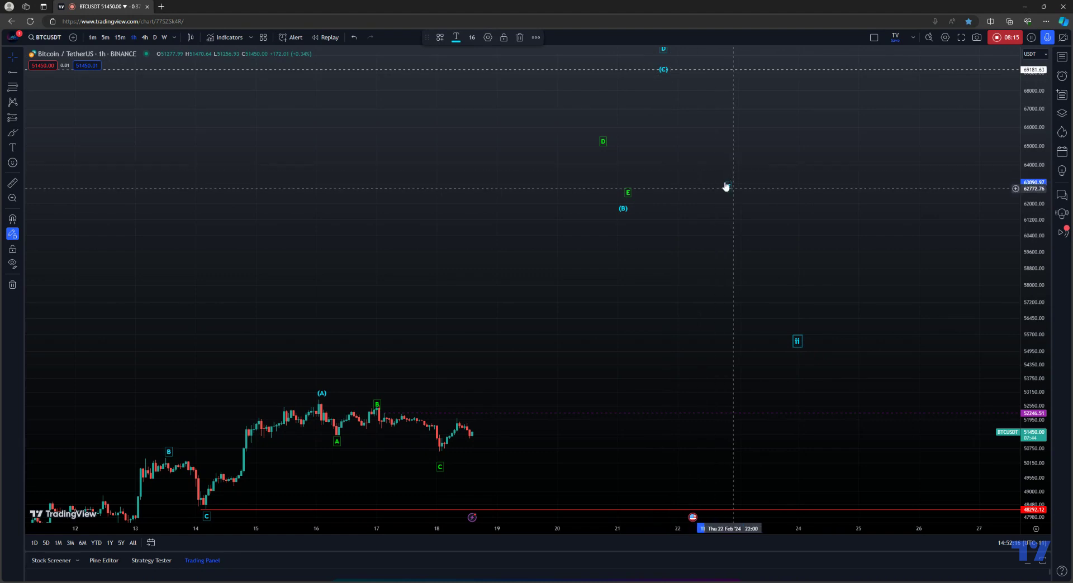
left_click_drag(797, 347, 706, 190)
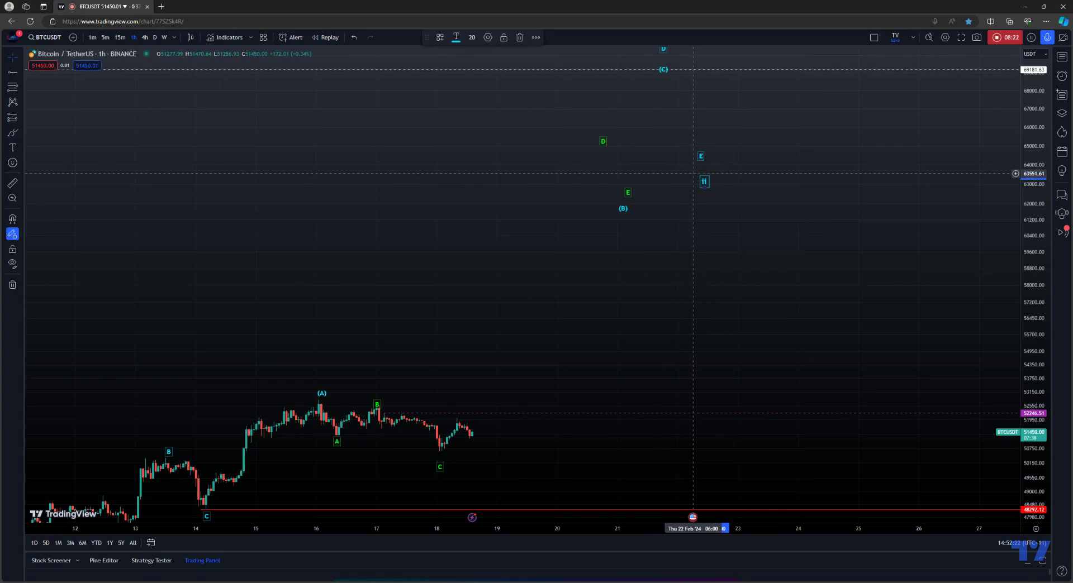
- Nudge the (C) label above the white ray, the green D up to about 65,900 and (B) directly below the green E
left_click_drag(615, 263, 661, 186)
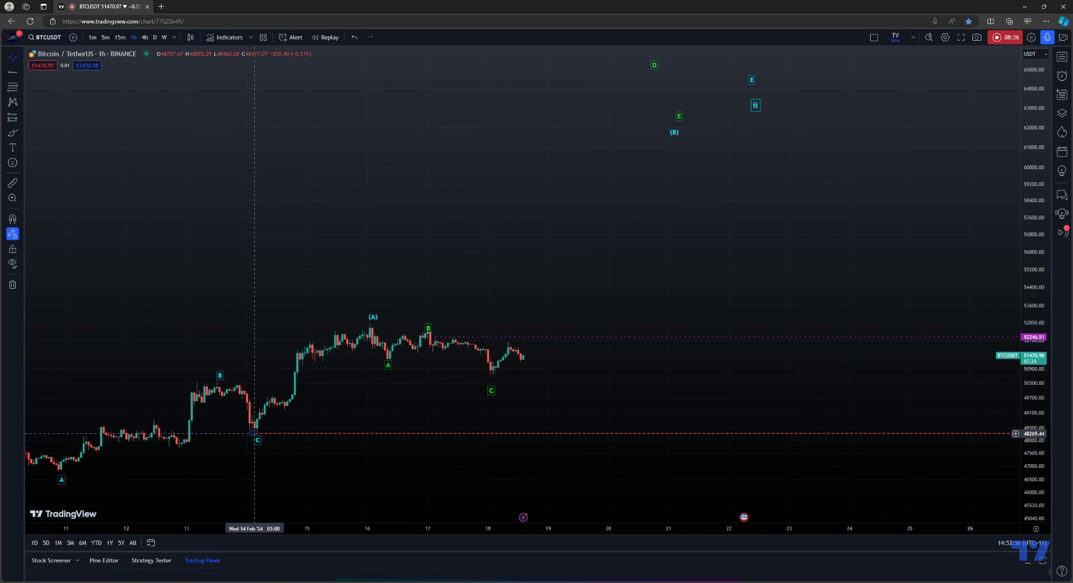
left_click(254, 434)
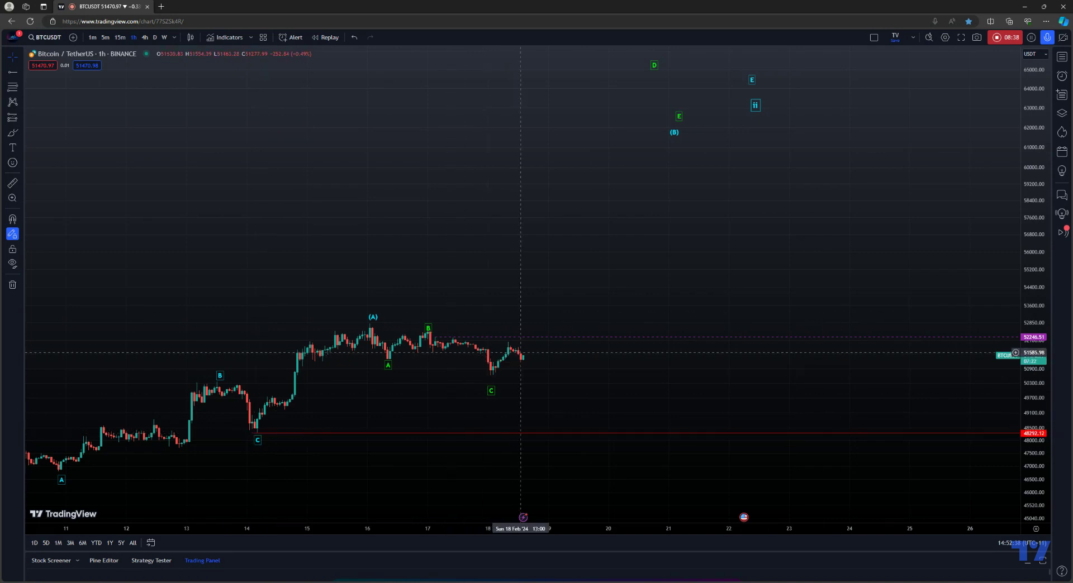
left_click_drag(692, 235, 692, 65)
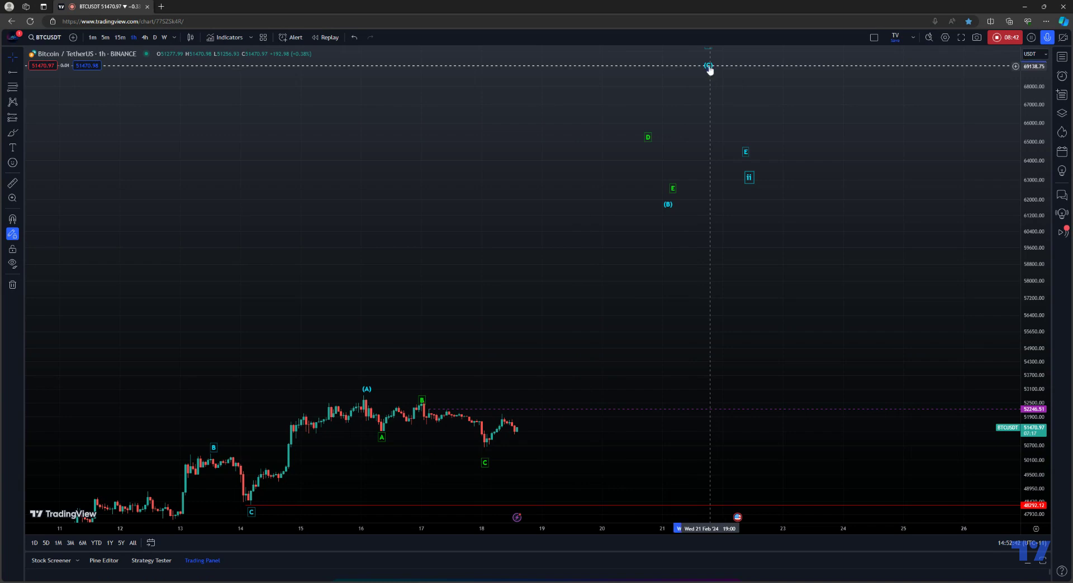
left_click(708, 57)
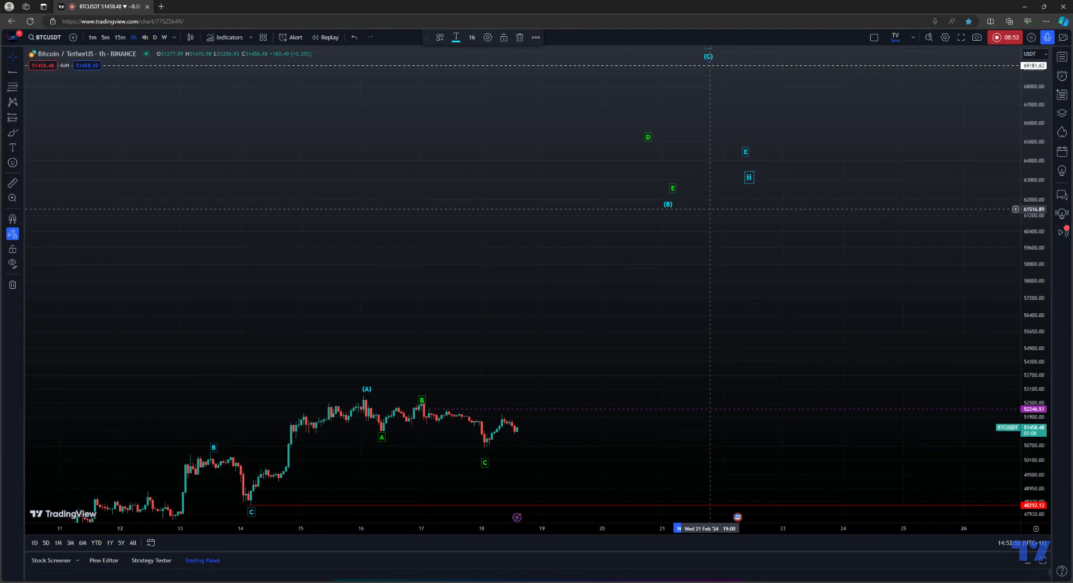
left_click_drag(647, 137, 648, 132)
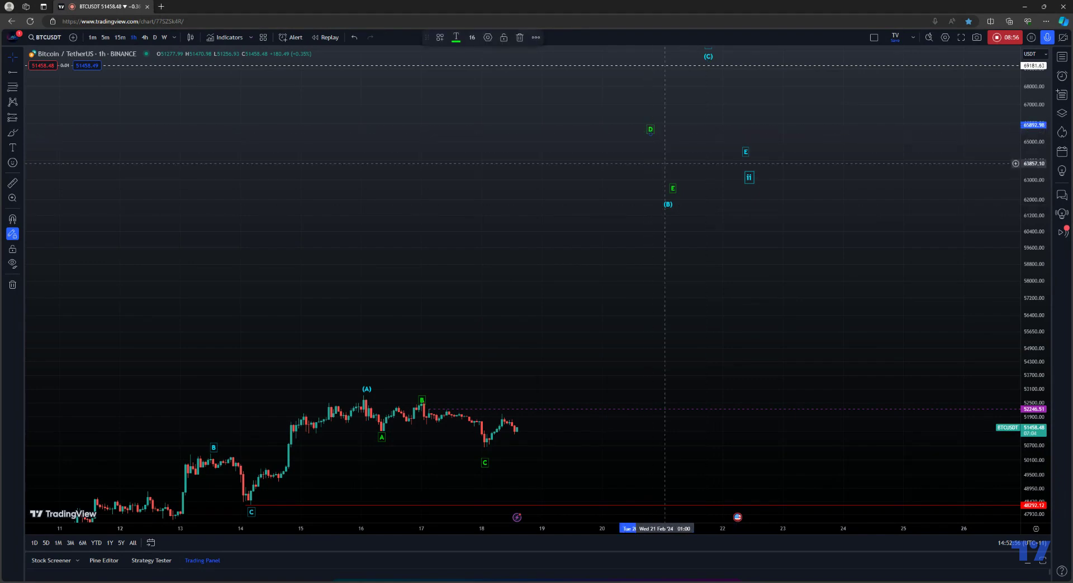
left_click_drag(671, 204, 673, 206)
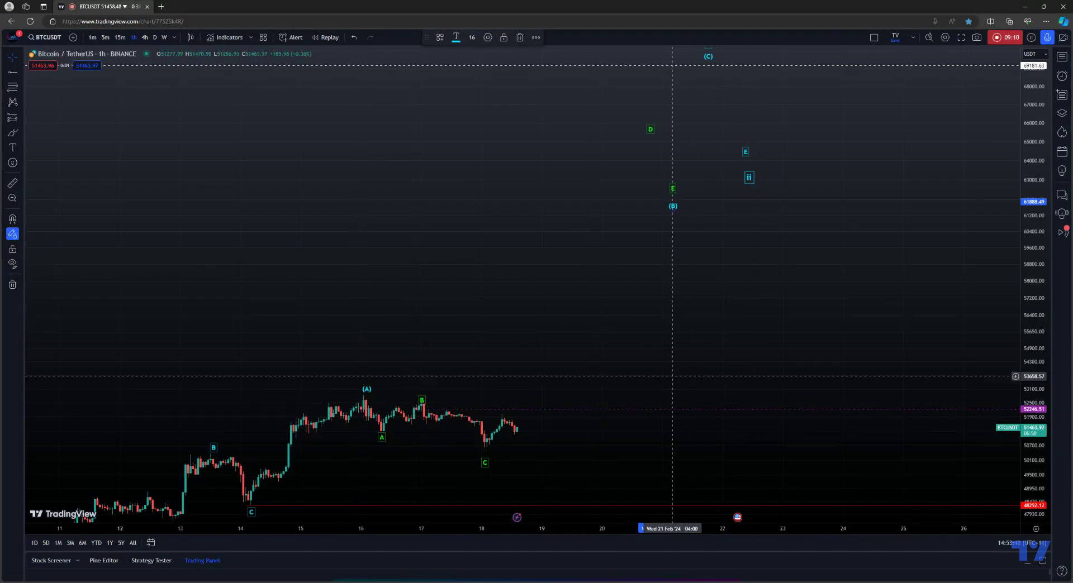
- Review the projected labels against the white ray on 1h and the wider wave count since late 2022 on 1D
left_click_drag(438, 528, 530, 528)
left_click_drag(532, 476, 475, 458)
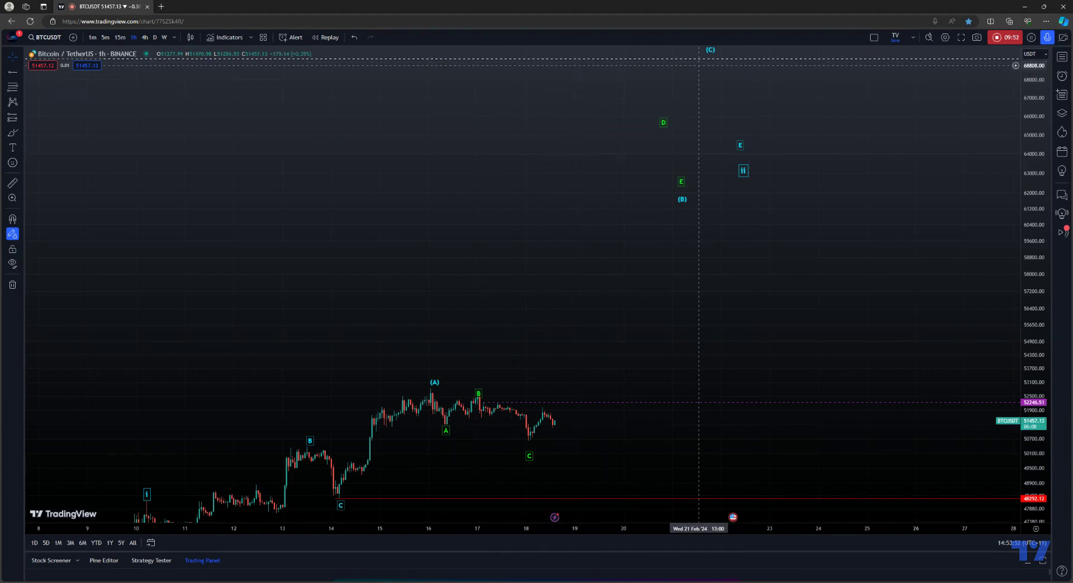
left_click_drag(1034, 89, 731, 194)
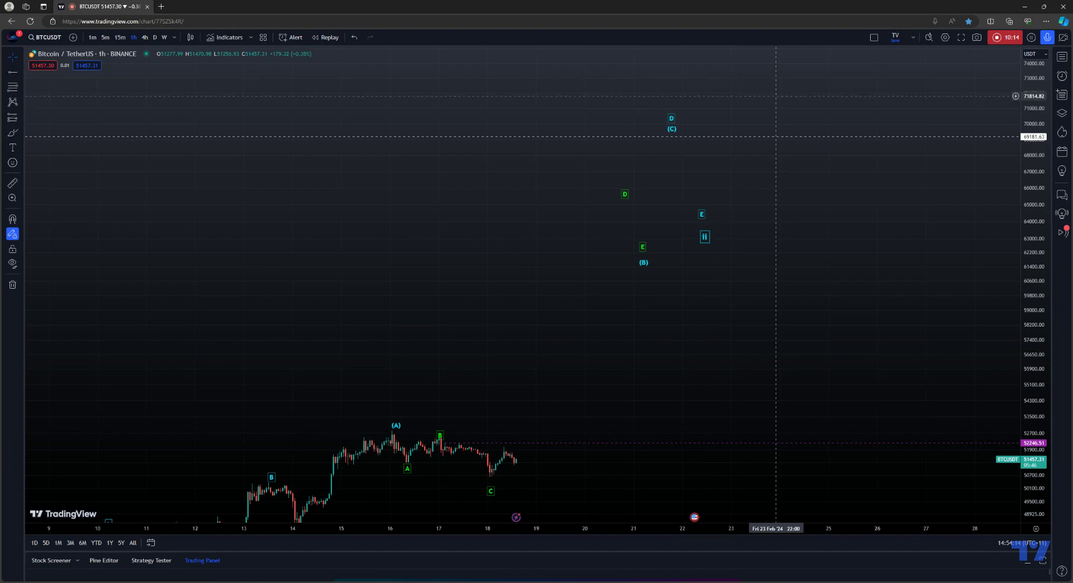
right_click(777, 95)
left_click(755, 98)
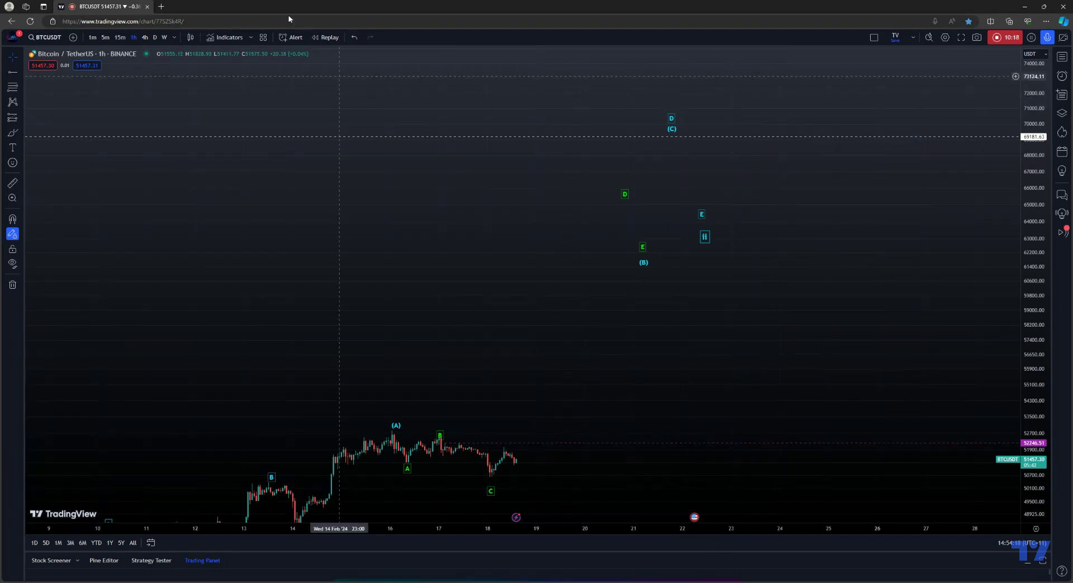
left_click(155, 37)
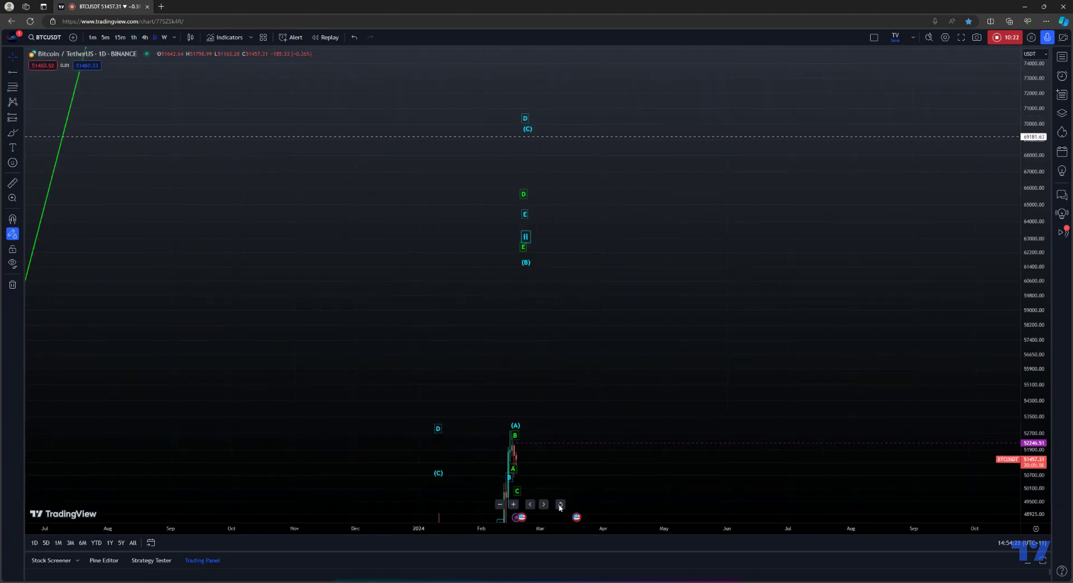
scroll(329, 534, "down", 10)
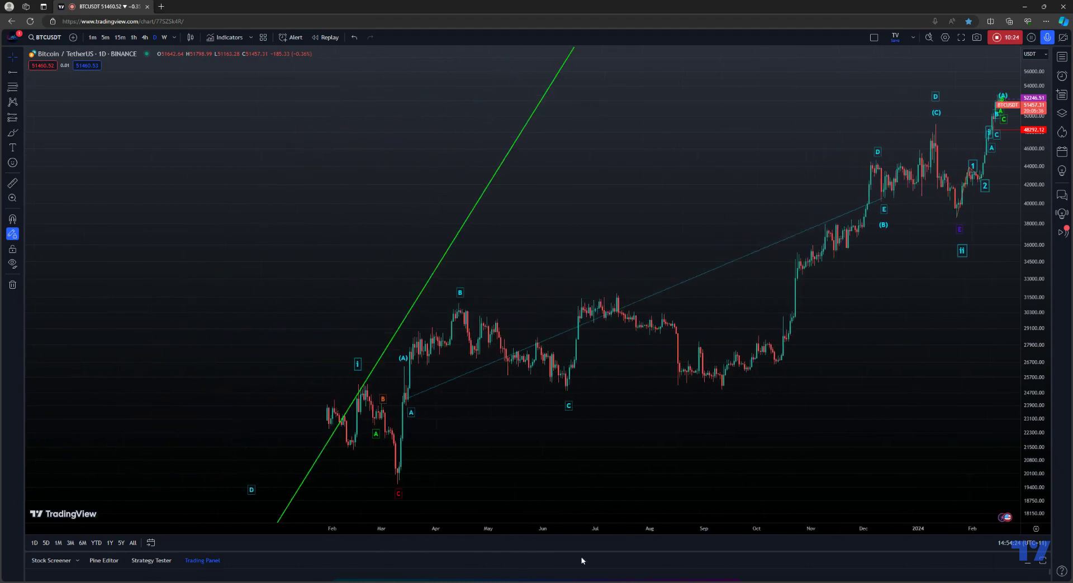
left_click_drag(724, 477, 510, 490)
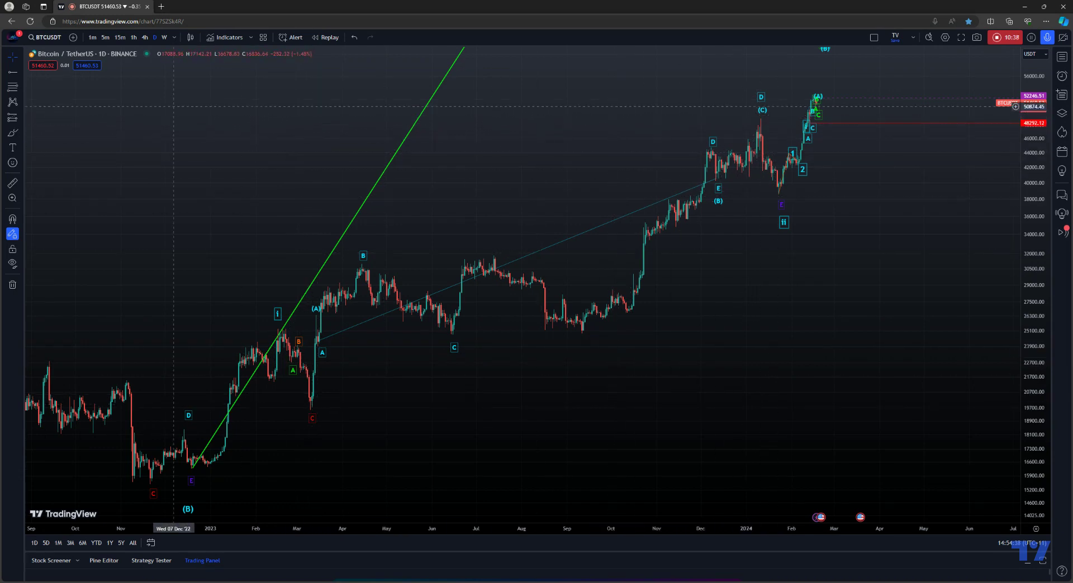
- Place a horizontal line at about 49,030, level with the January 2024 high
left_click(21, 73)
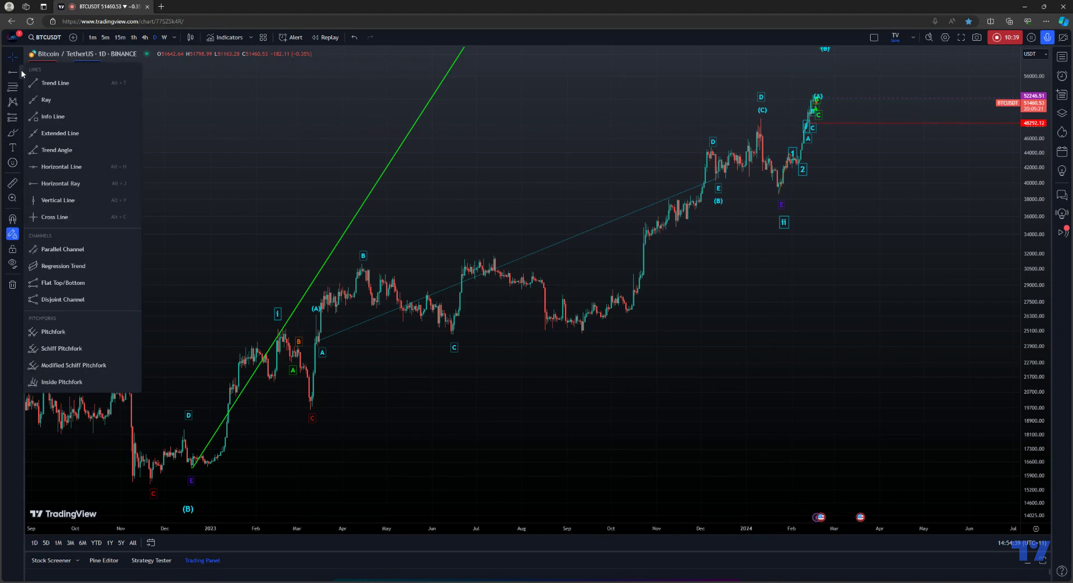
left_click(62, 167)
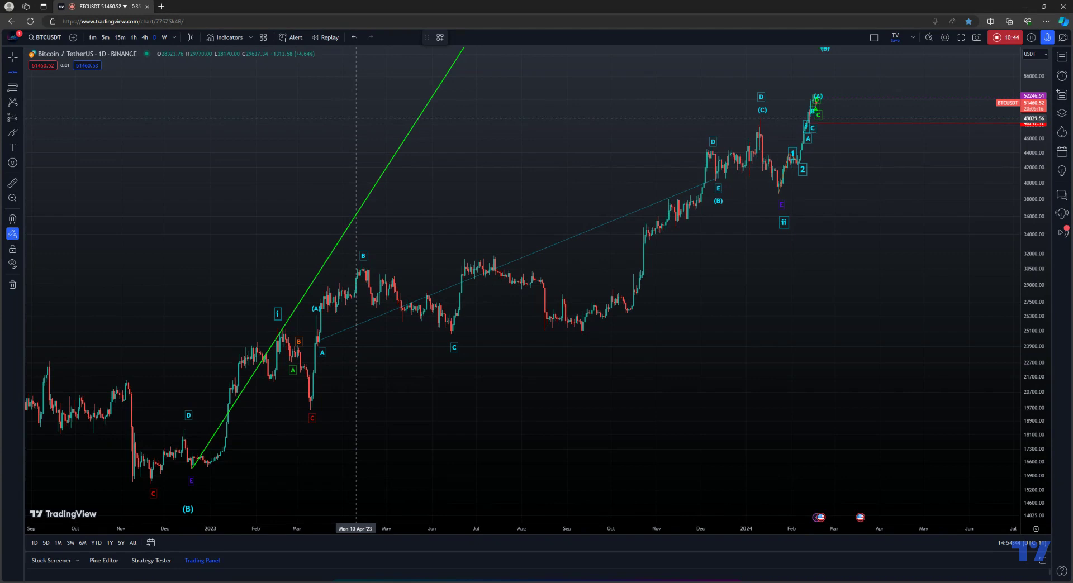
left_click(356, 118)
- Review the long-term wave count since 2020 on the 1W timeframe and return the chart to 1h
left_click(164, 37)
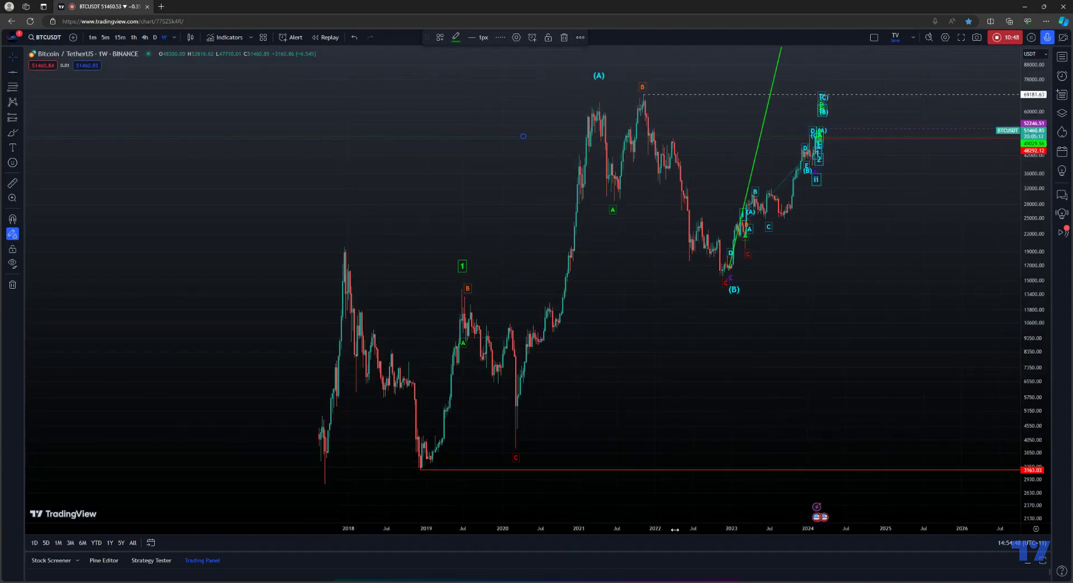
scroll(643, 528, "up", 5)
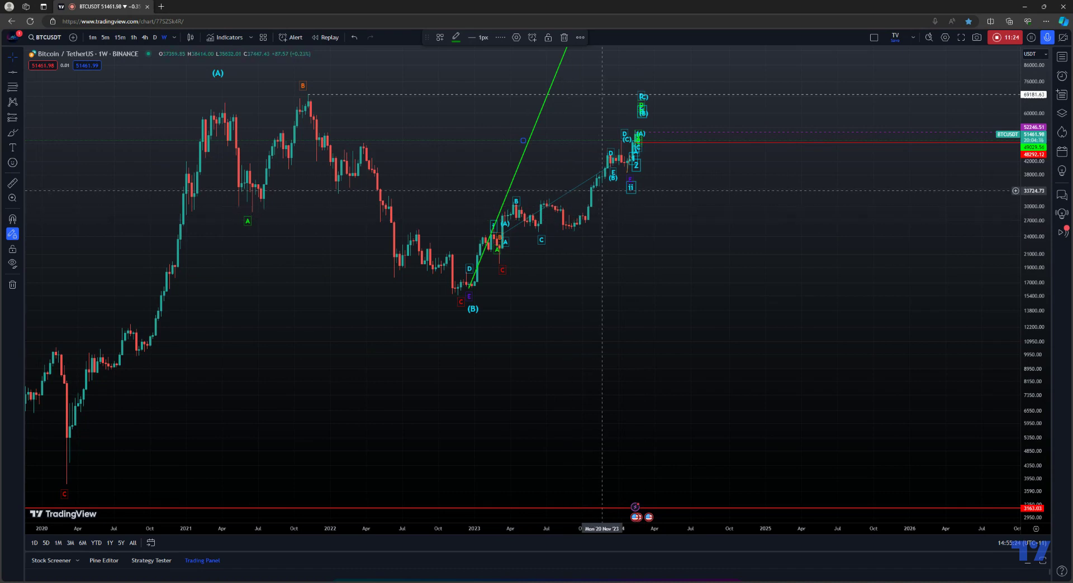
left_click(134, 37)
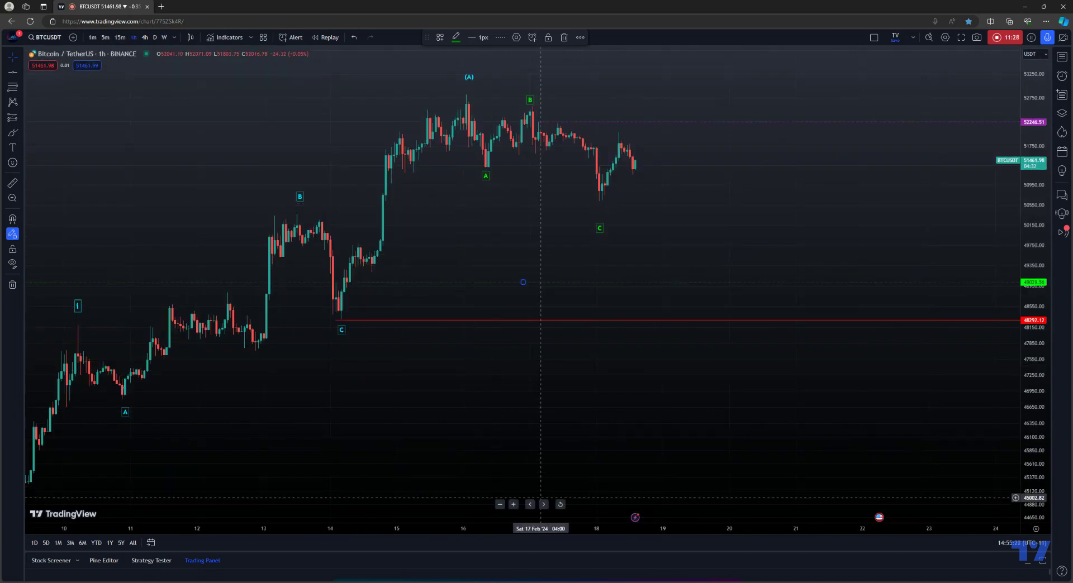